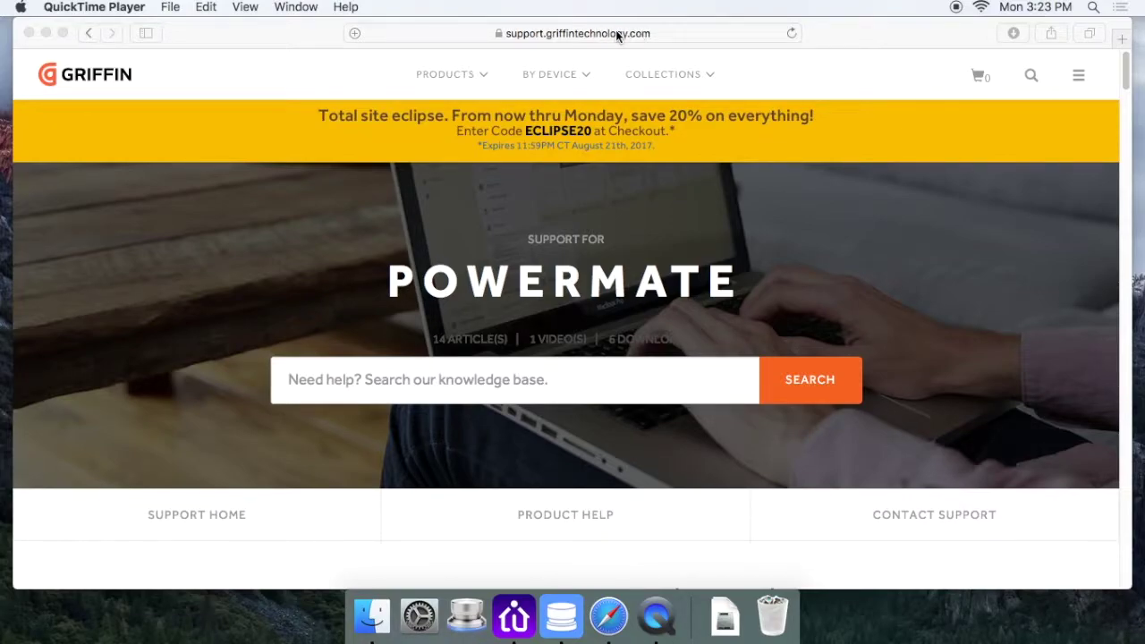
Reveal the support page's full web address, then dismiss the favourites suggestions
left_click(566, 33)
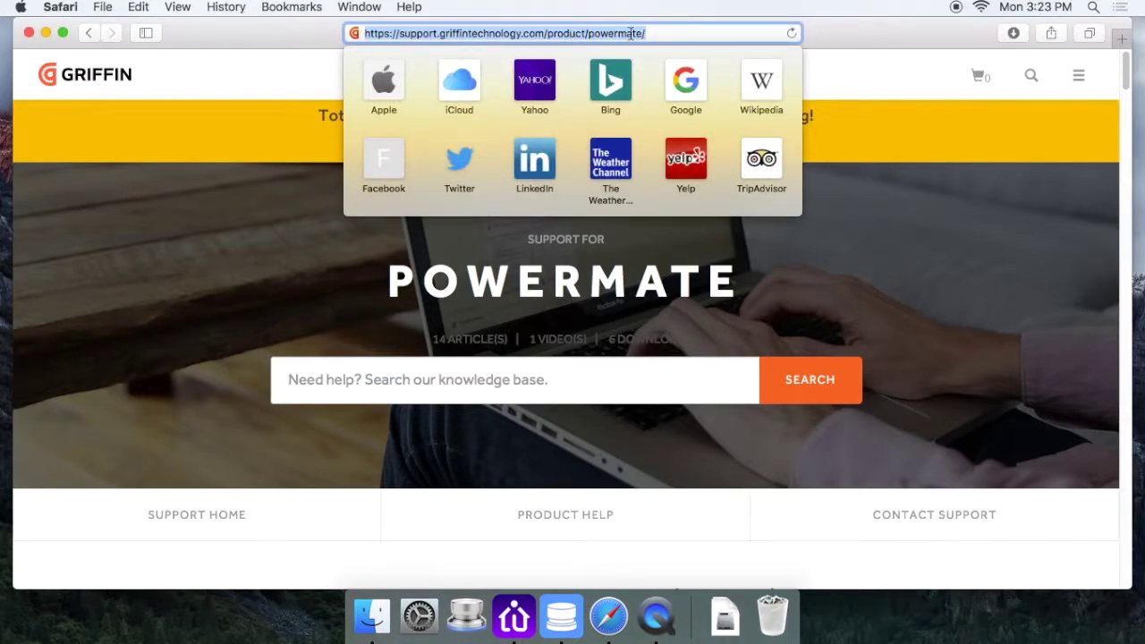
left_click(678, 32)
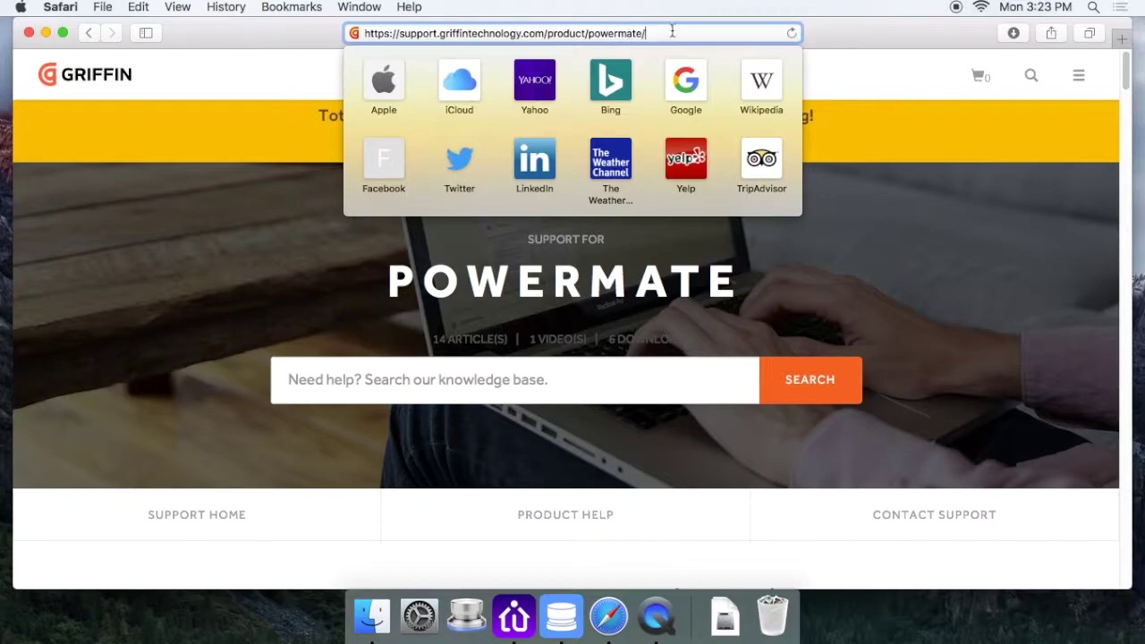
left_click(305, 68)
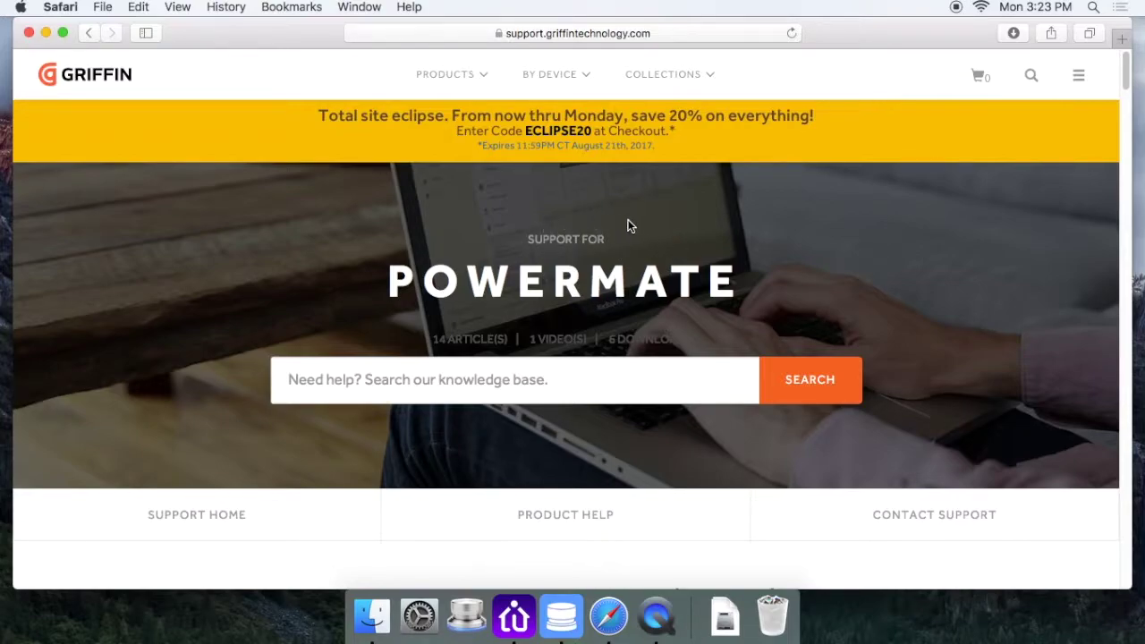
Scroll past the FAQ and Support Videos down to the Downloads cards
scroll(616, 221, "down", 1)
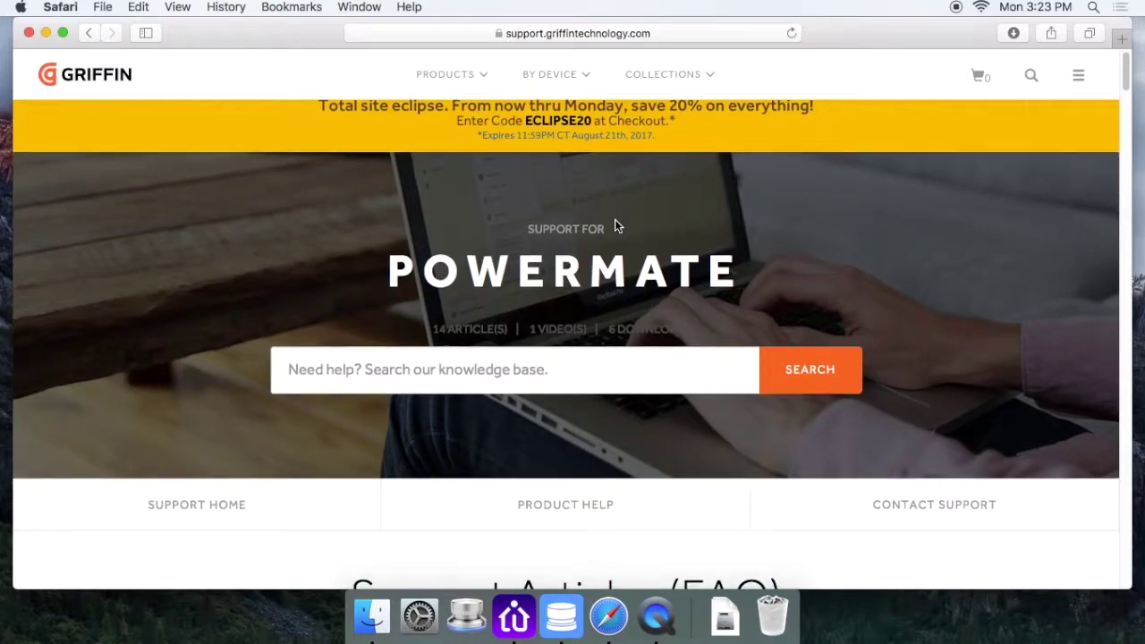
scroll(636, 230, "down", 2)
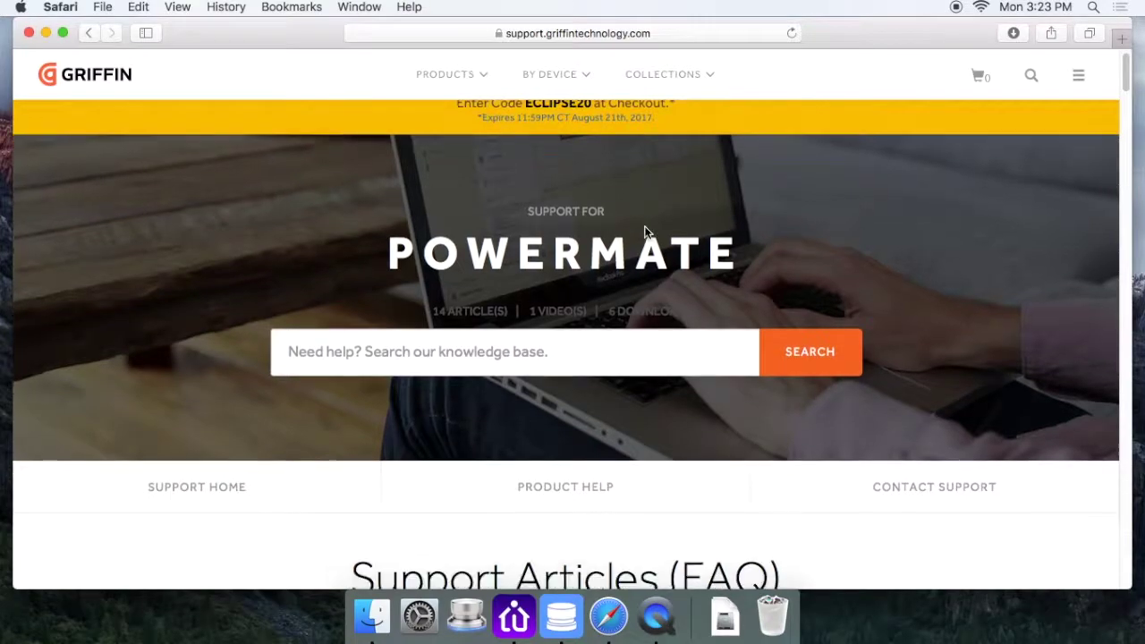
scroll(641, 232, "down", 15)
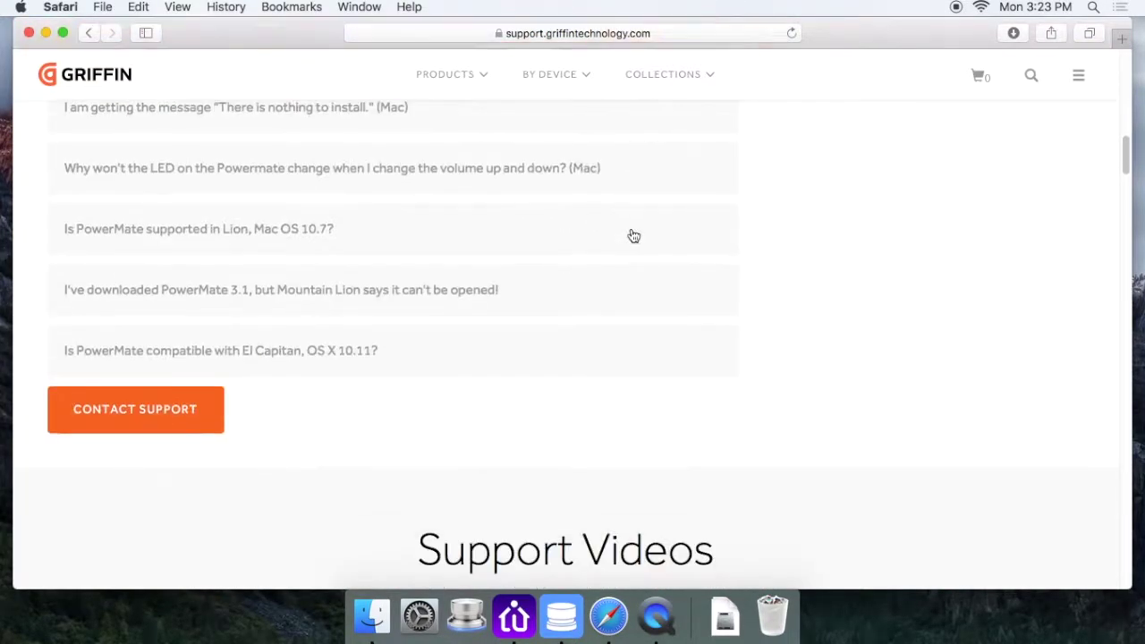
scroll(634, 236, "down", 10)
scroll(632, 236, "up", 3)
scroll(630, 238, "down", 2)
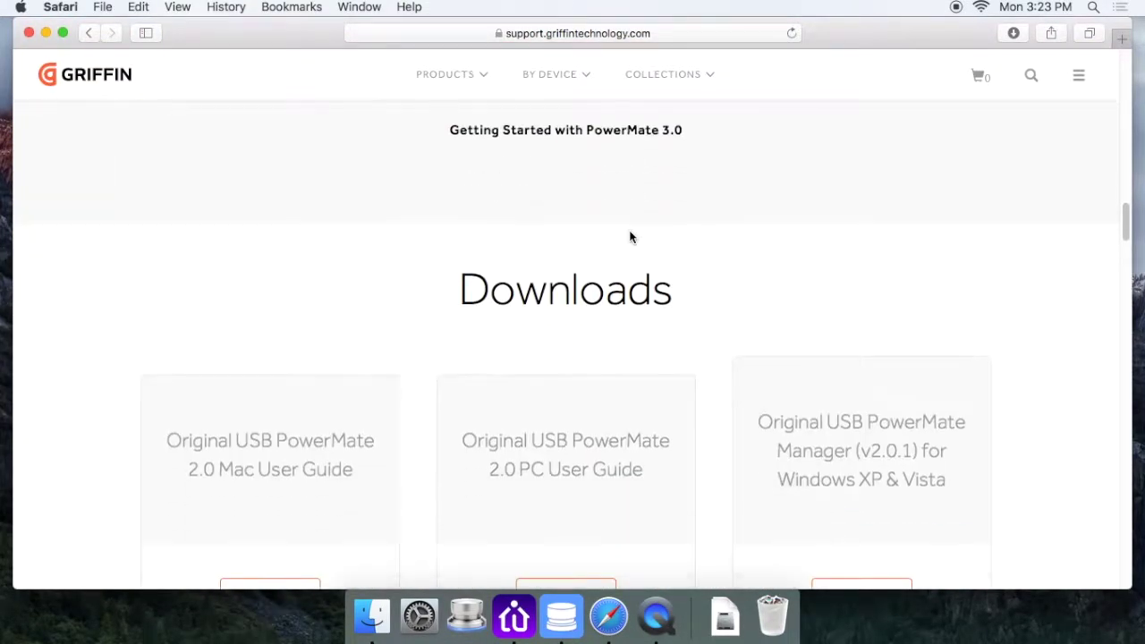
scroll(626, 278, "down", 5)
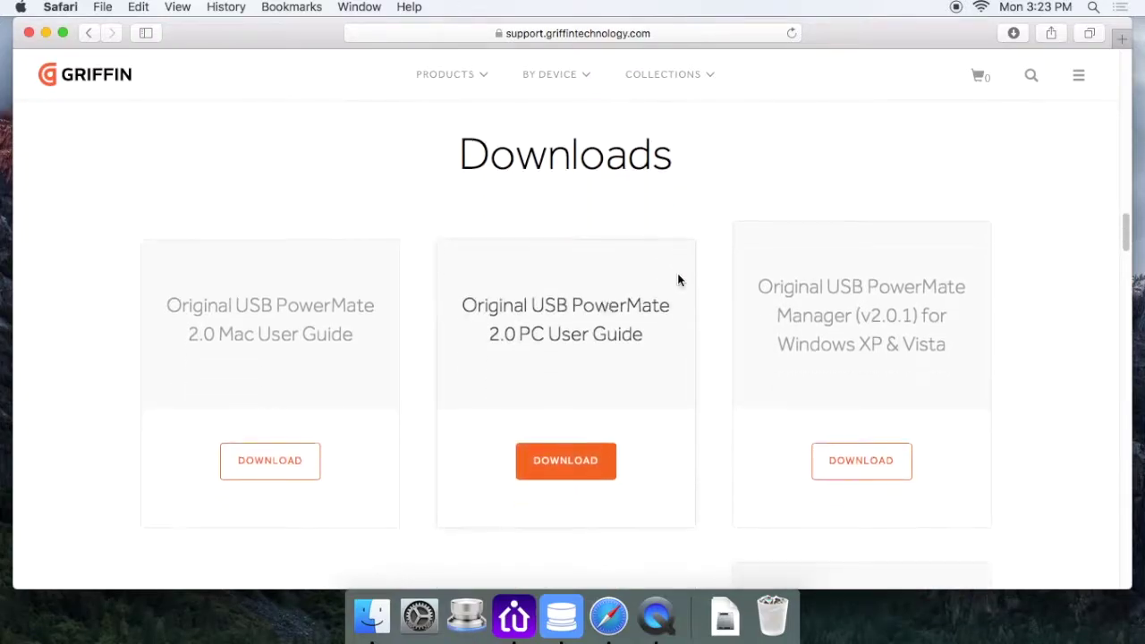
scroll(707, 293, "down", 8)
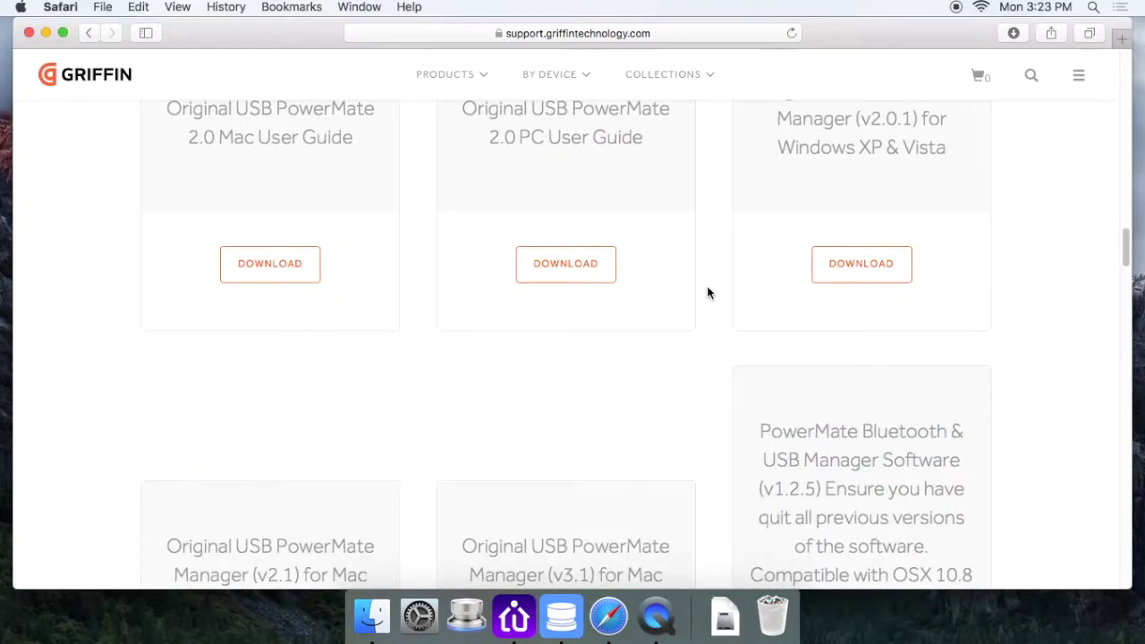
scroll(707, 293, "down", 4)
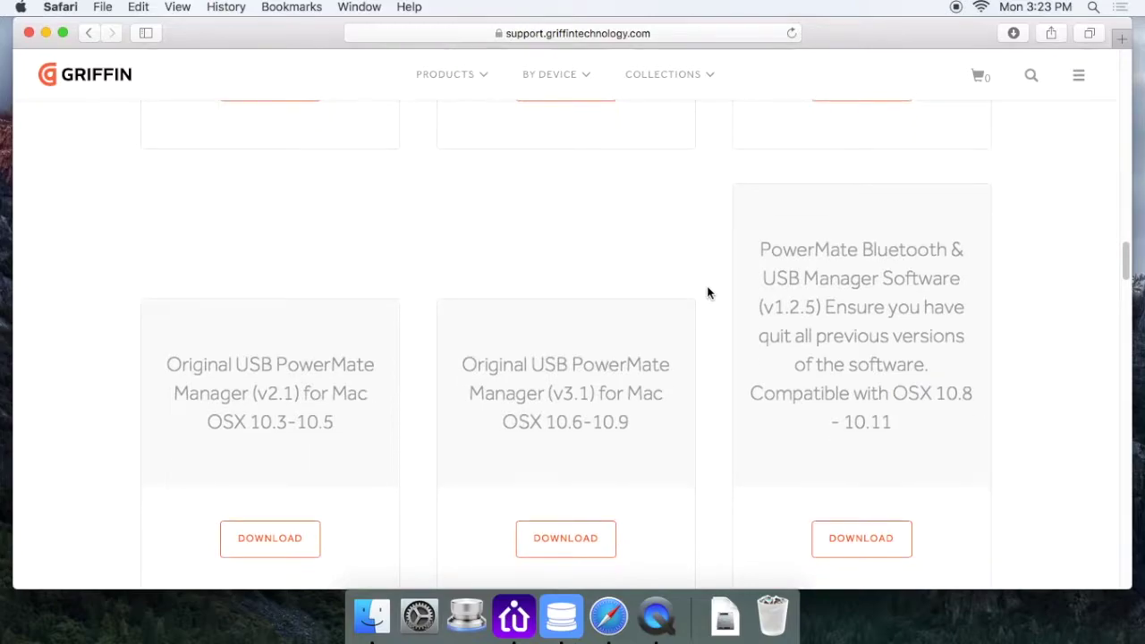
scroll(705, 294, "down", 2)
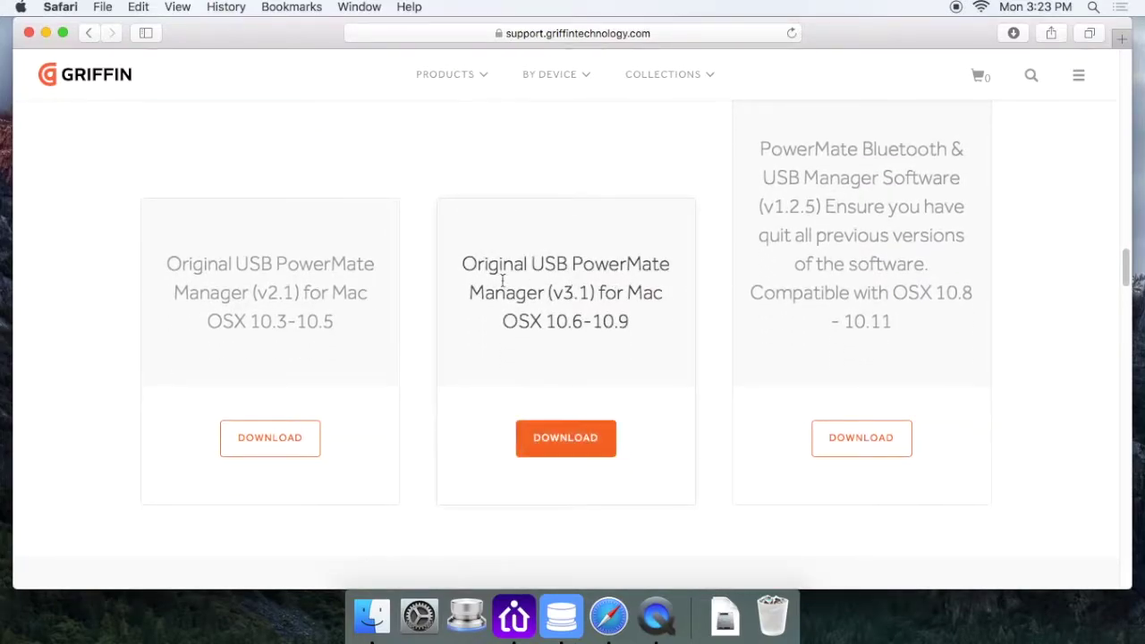
Compare the v3.1 and v1.2.5 notes, download Manager v3.1 for OSX 10.6-10.9, and close Safari
mouse_move(465, 265)
left_mouse_down()
mouse_move(531, 261)
mouse_move(672, 281)
mouse_move(677, 299)
left_mouse_up()
left_click(631, 301)
mouse_move(794, 235)
left_mouse_down()
mouse_move(850, 327)
mouse_move(938, 326)
left_mouse_up()
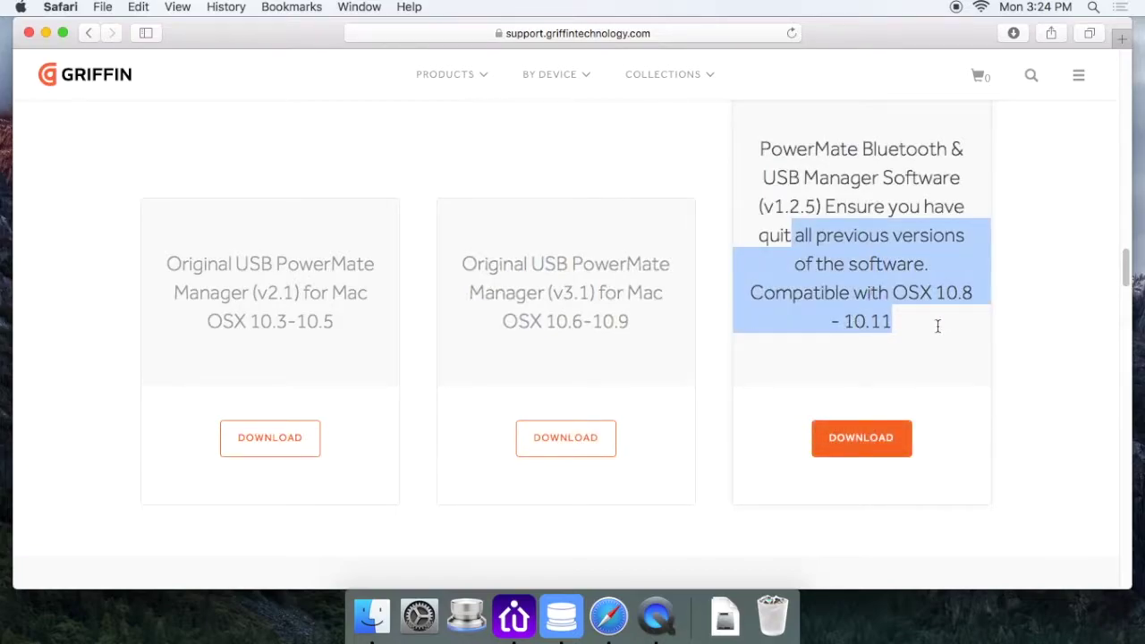
left_click(938, 325)
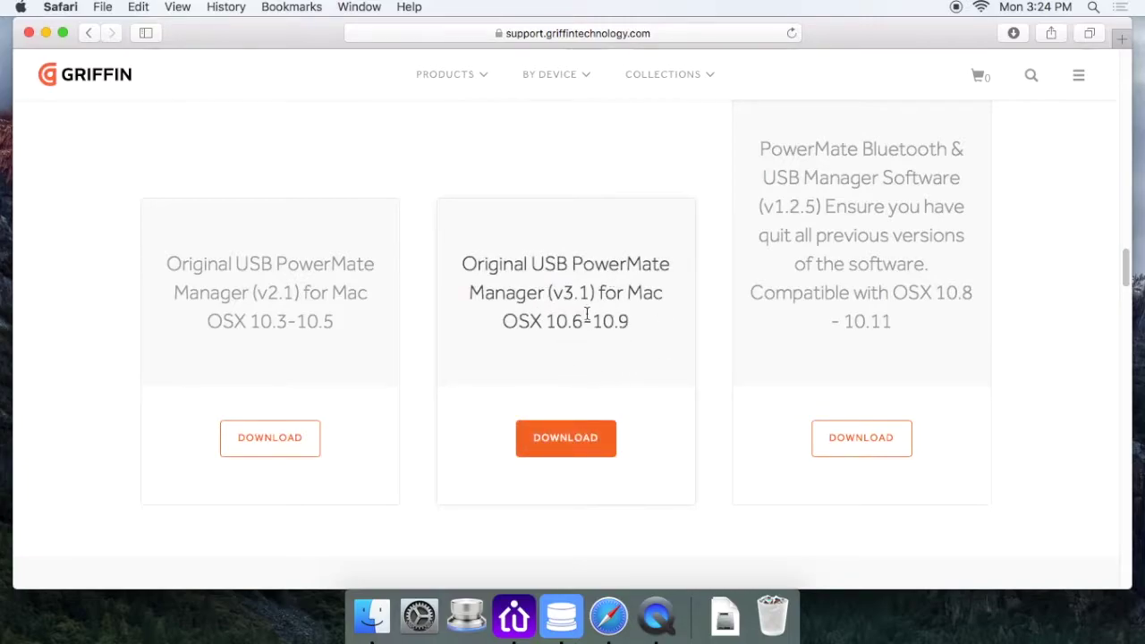
left_click(577, 444)
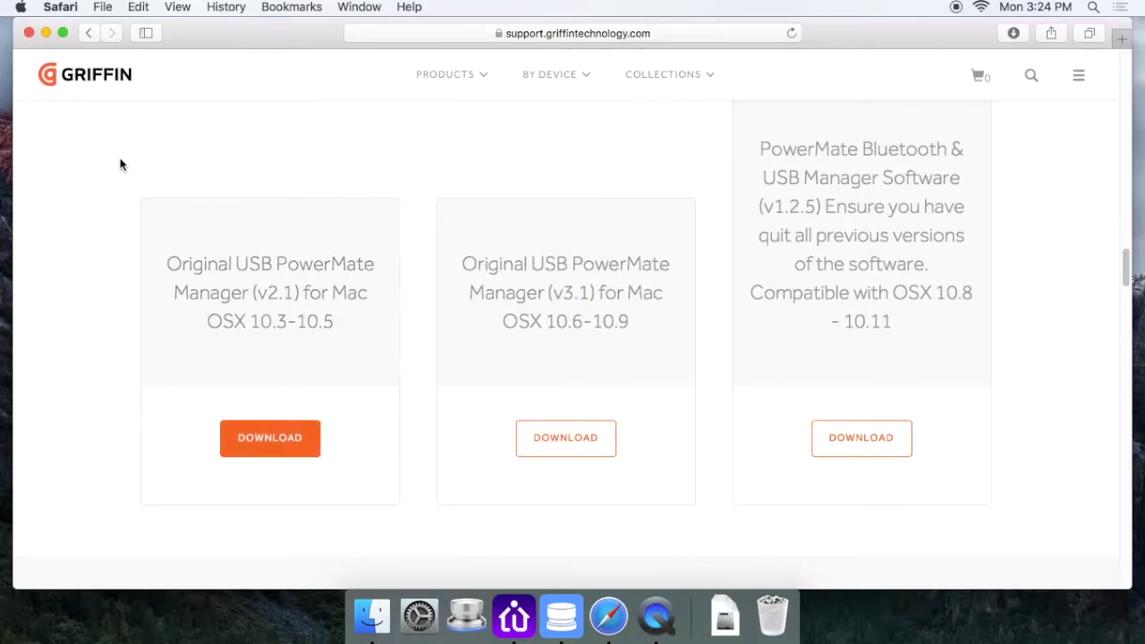
left_click(28, 34)
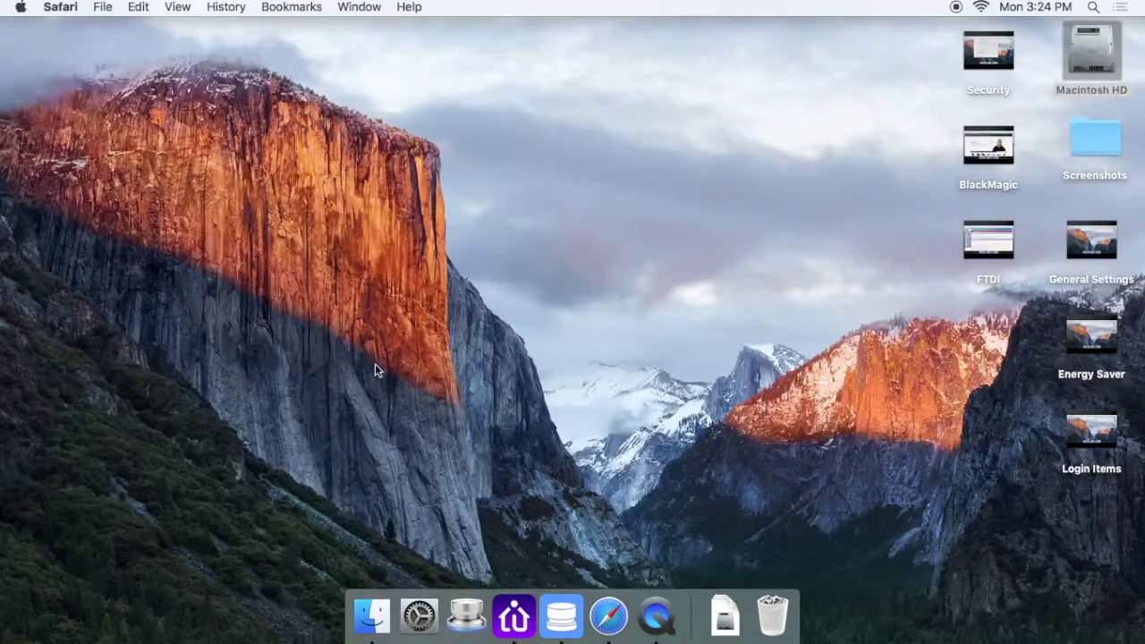
Open Macintosh HD, go to Applications, and launch PowerMate
double_click(1086, 56)
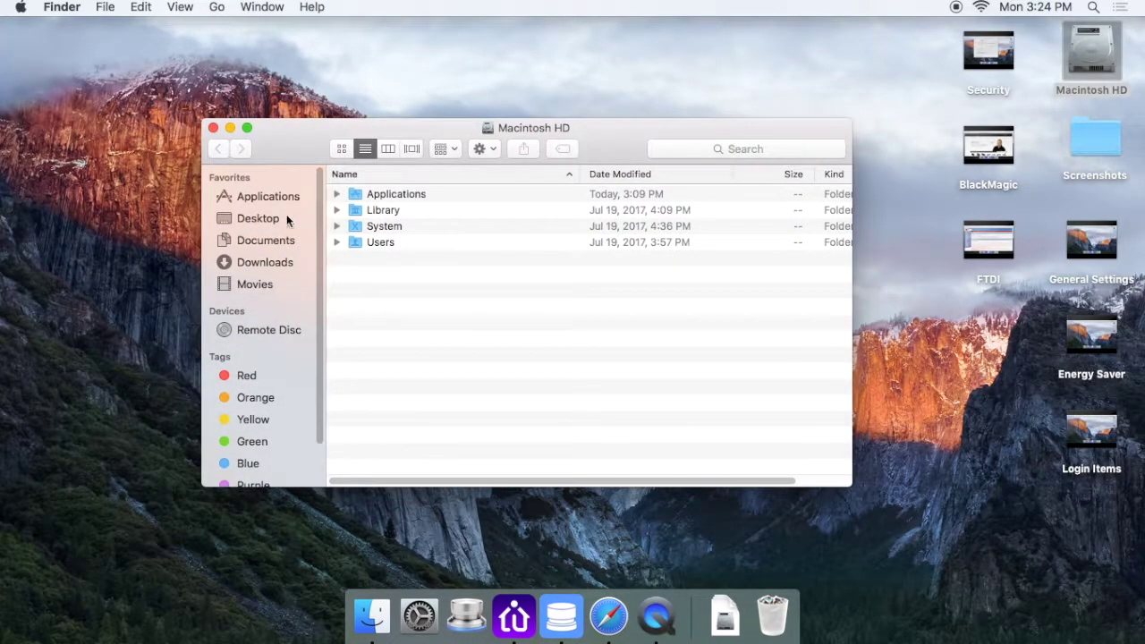
left_click(264, 196)
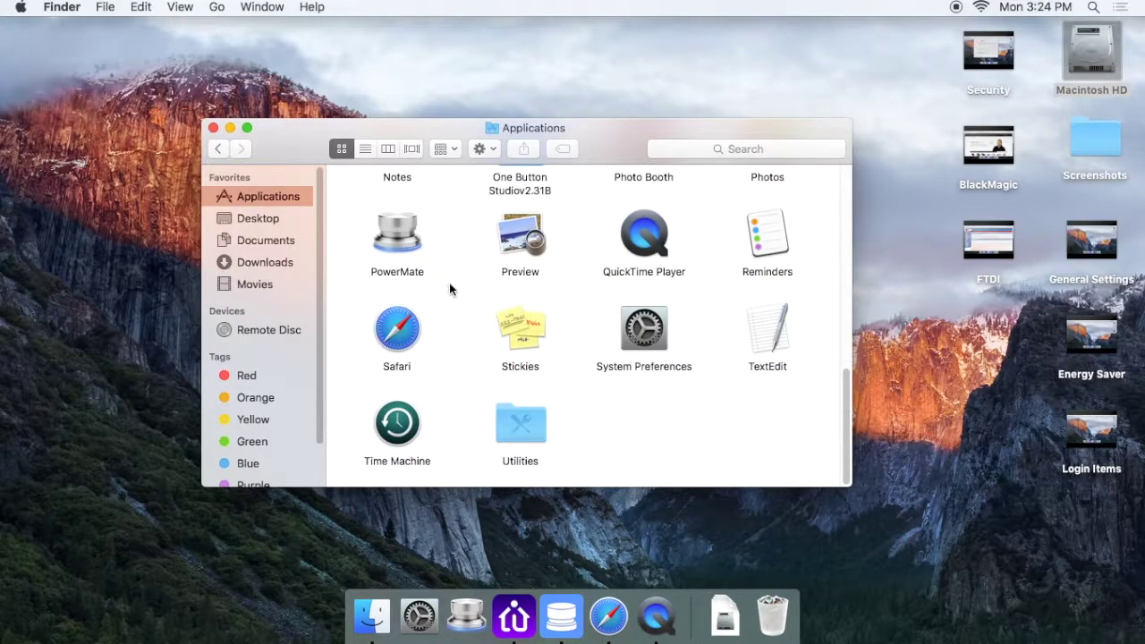
scroll(455, 277, "up", 2)
left_click(403, 313)
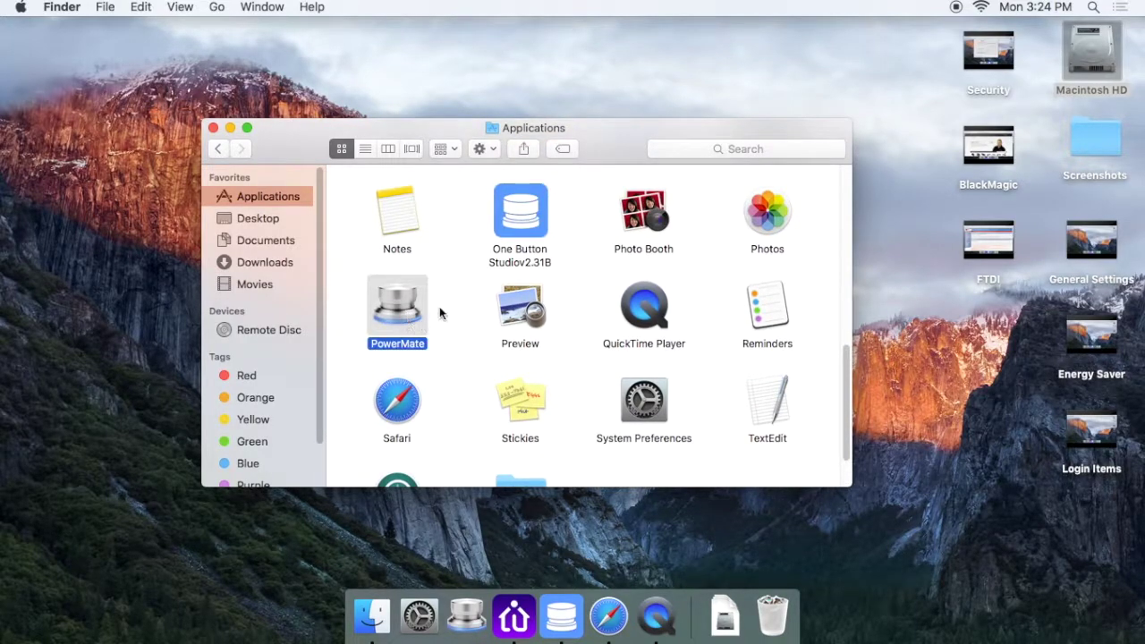
double_click(404, 312)
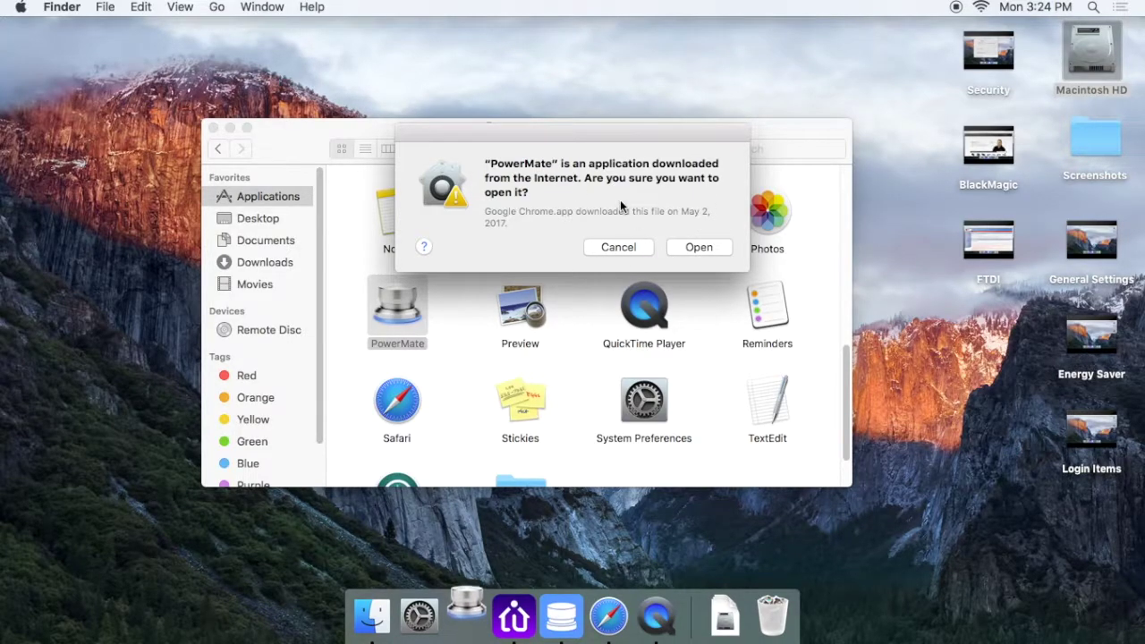
left_click(618, 247)
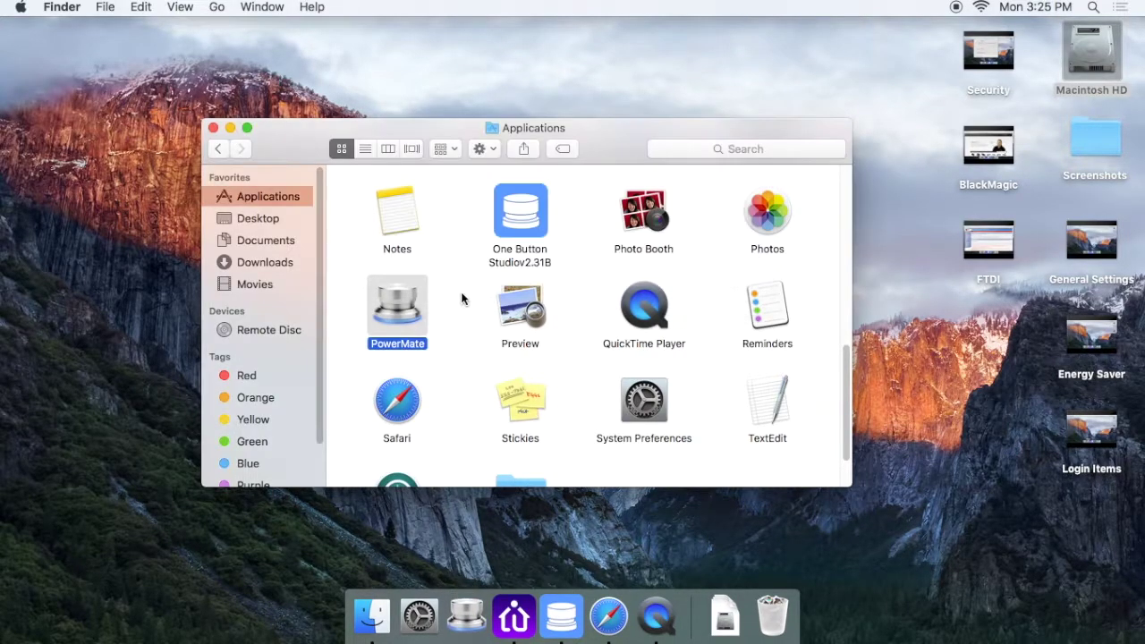
right_click(405, 307)
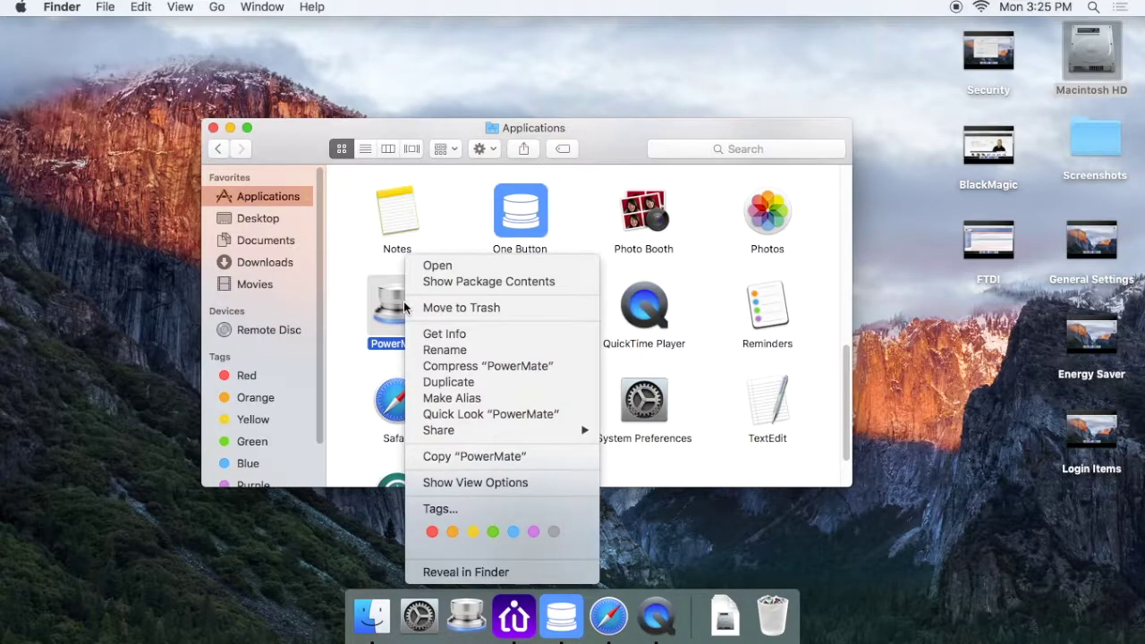
left_click(445, 268)
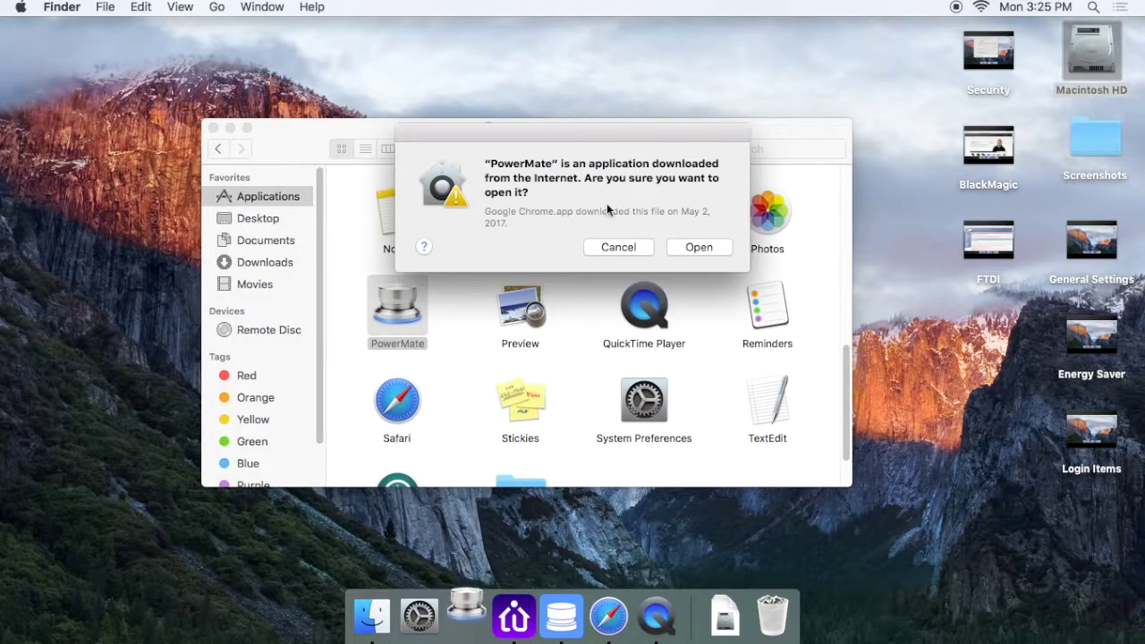
left_click(696, 249)
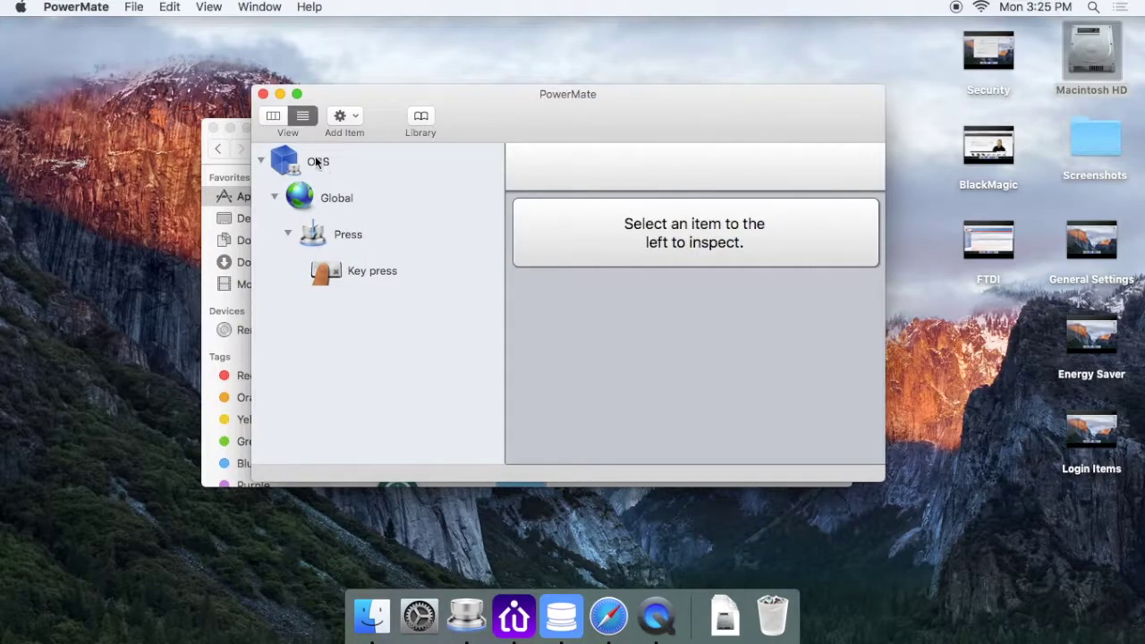
Check the Add Item menu, then select the OBS set's Press trigger and its Key press
left_click(357, 119)
left_click(355, 117)
mouse_move(370, 324)
left_mouse_down()
mouse_move(348, 237)
mouse_move(373, 217)
left_mouse_up()
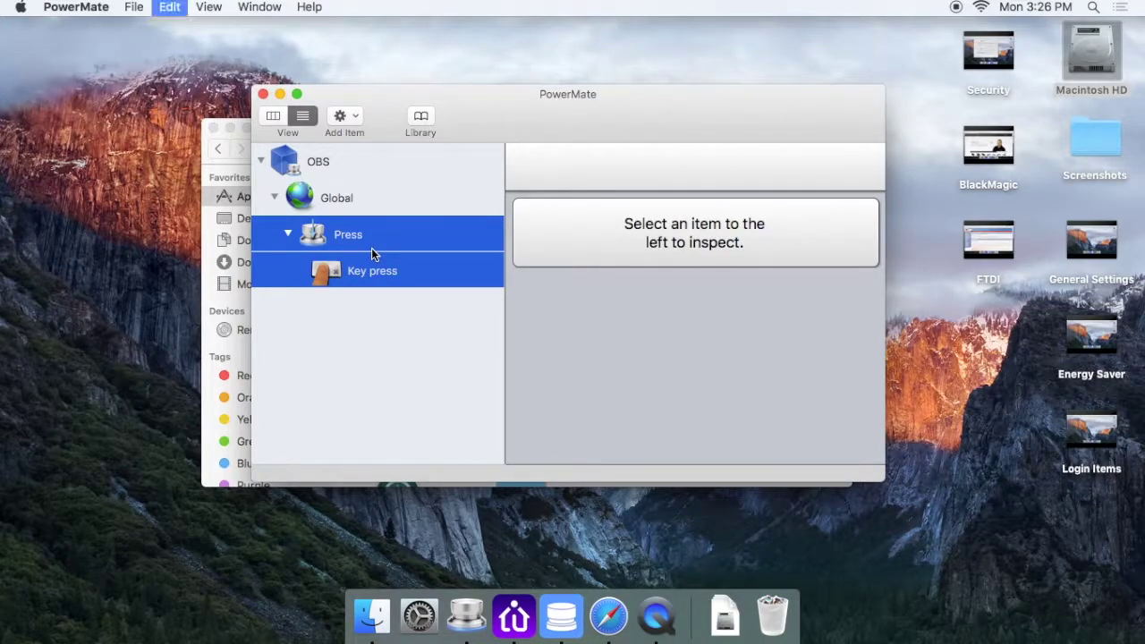
Delete the old Press trigger and Key press, and rename the OBS set to Default
key("Delete")
left_click(320, 161)
left_click(320, 161)
type("Default")
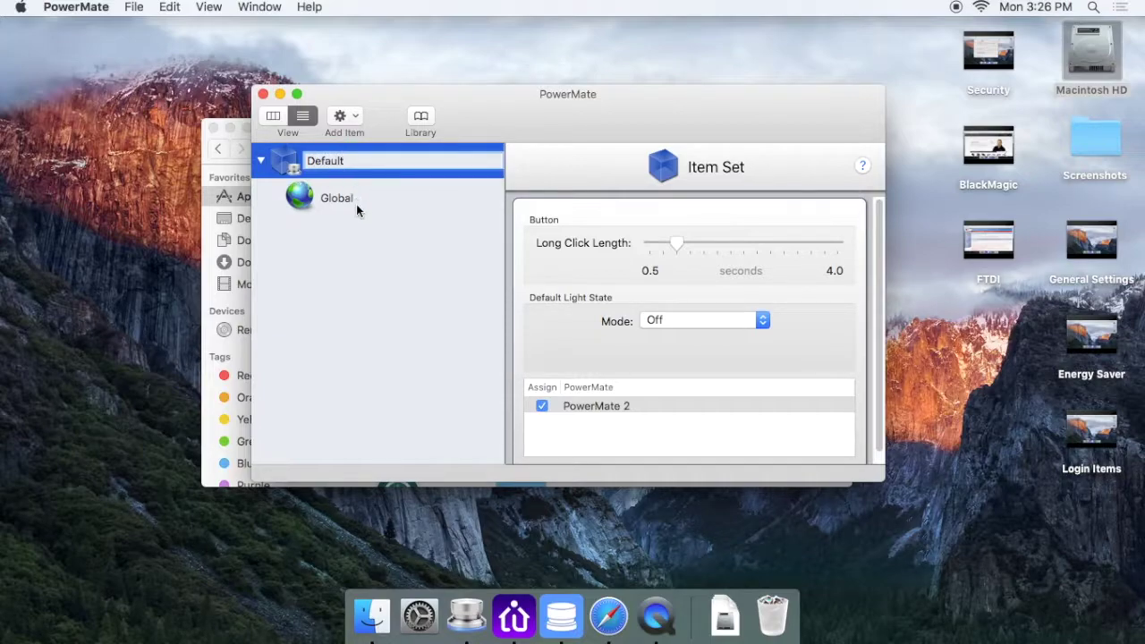
left_click(359, 207)
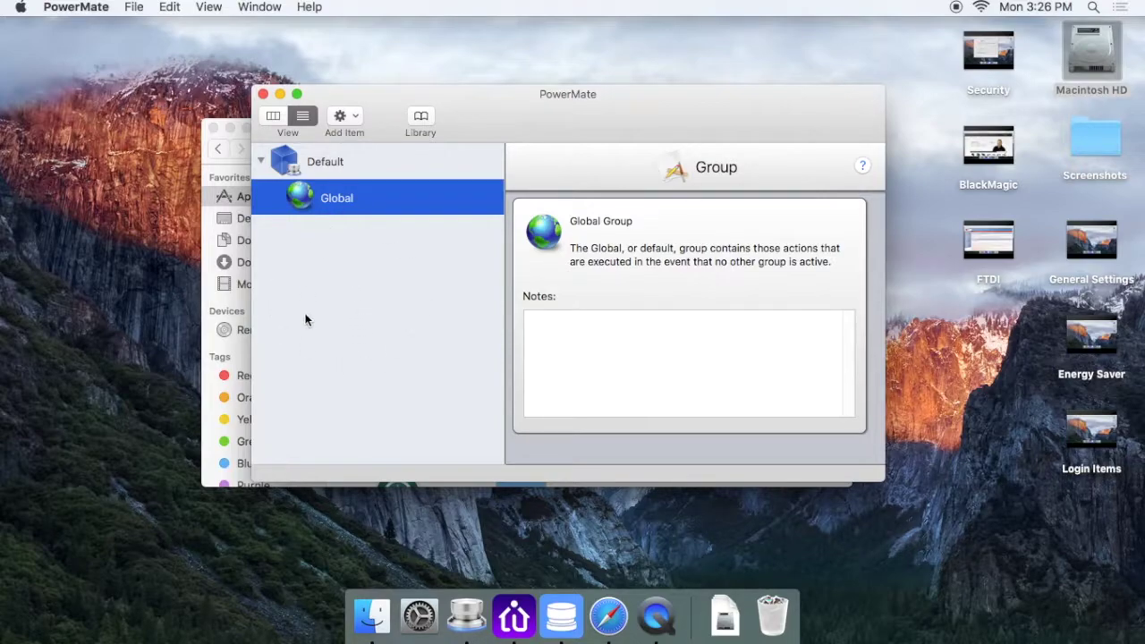
Switch between the Default set and Global group until the Global Group description shows
left_click(339, 242)
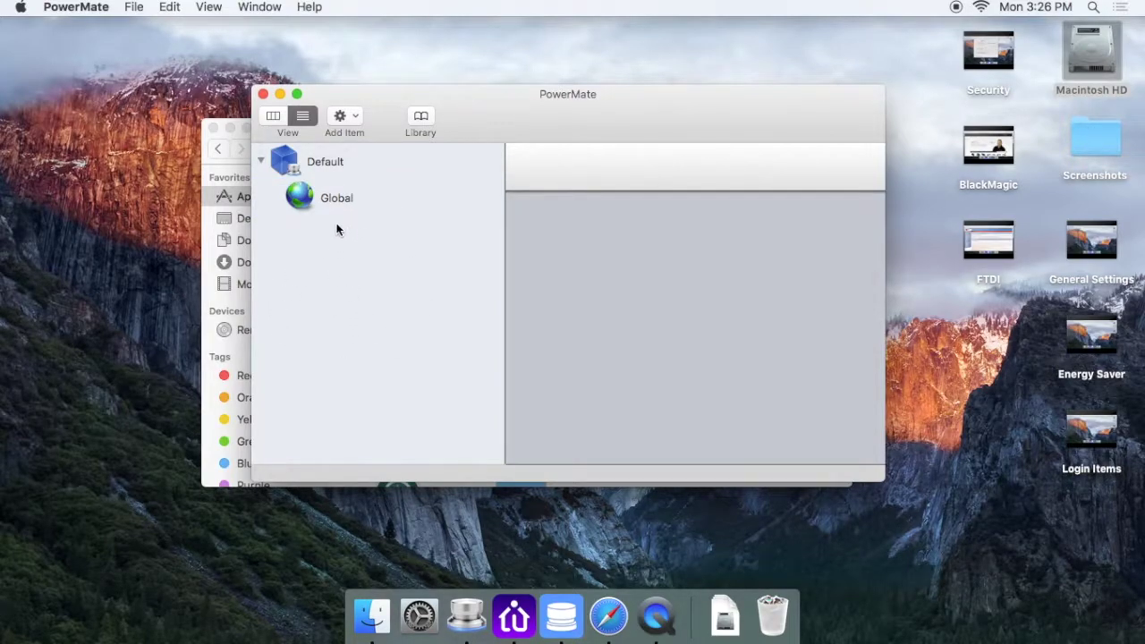
left_click(340, 209)
left_click(338, 249)
left_click(332, 162)
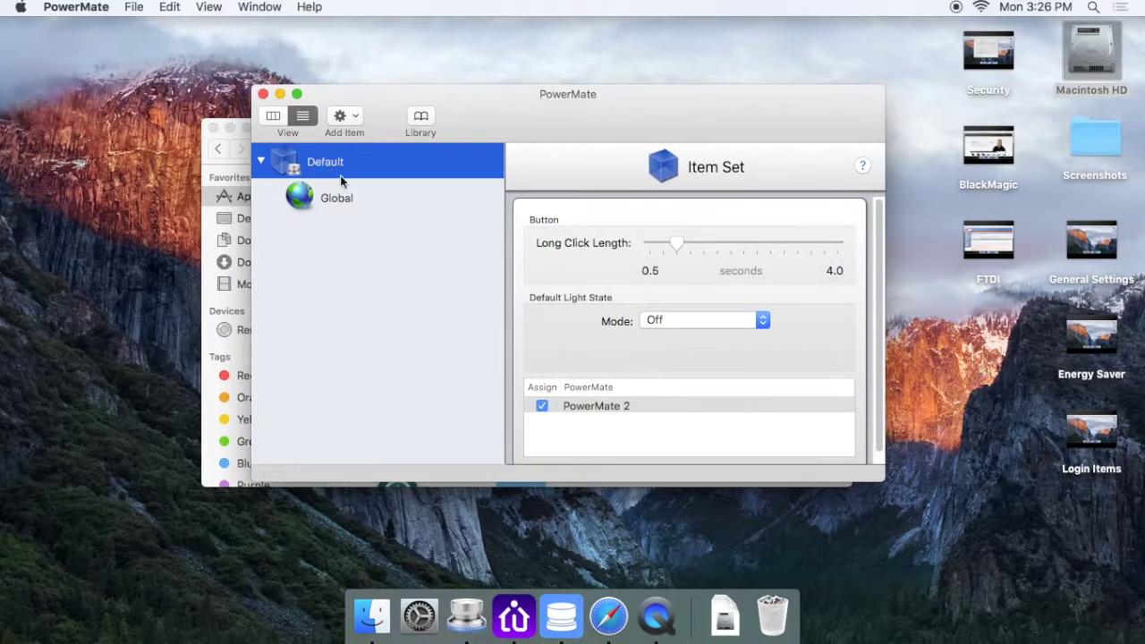
left_click(343, 198)
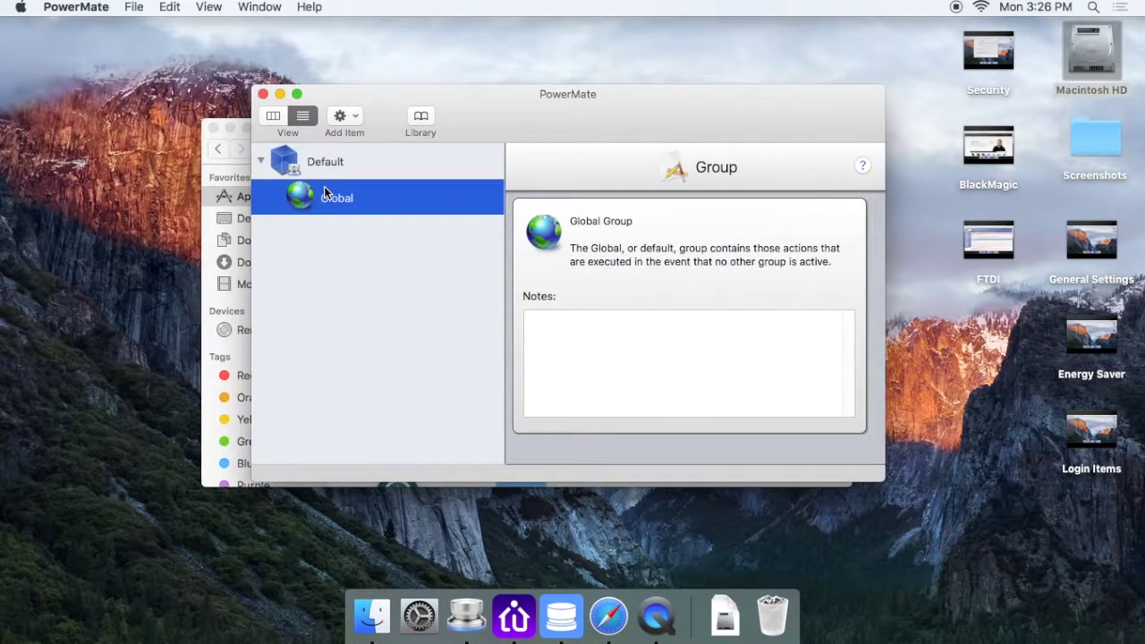
left_click(318, 159)
left_click(331, 192)
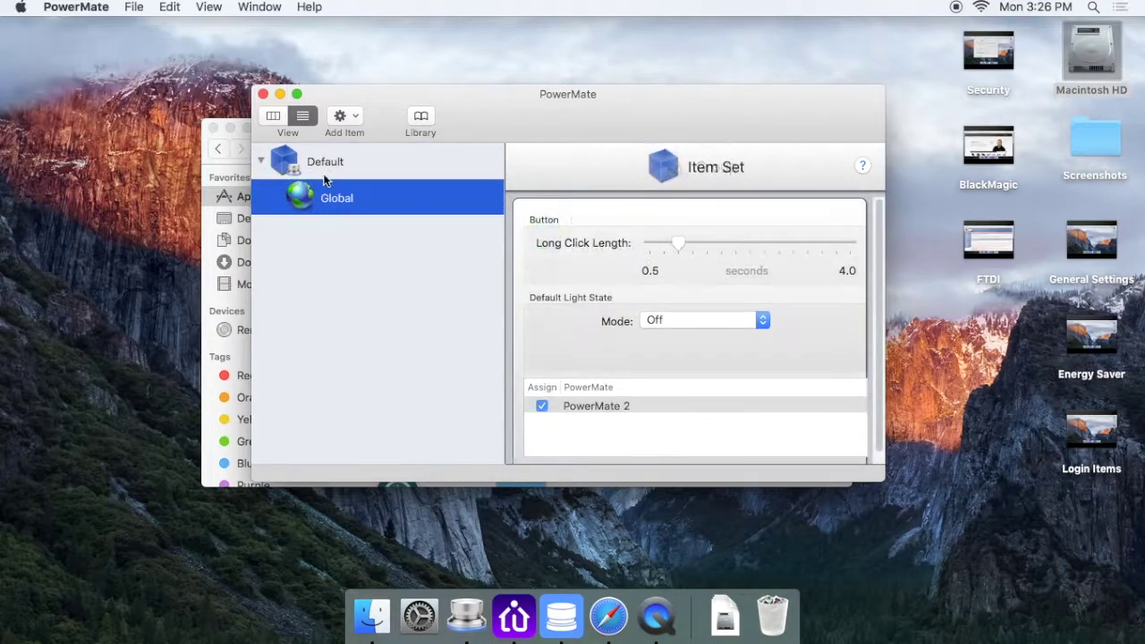
left_click(326, 166)
left_click(336, 187)
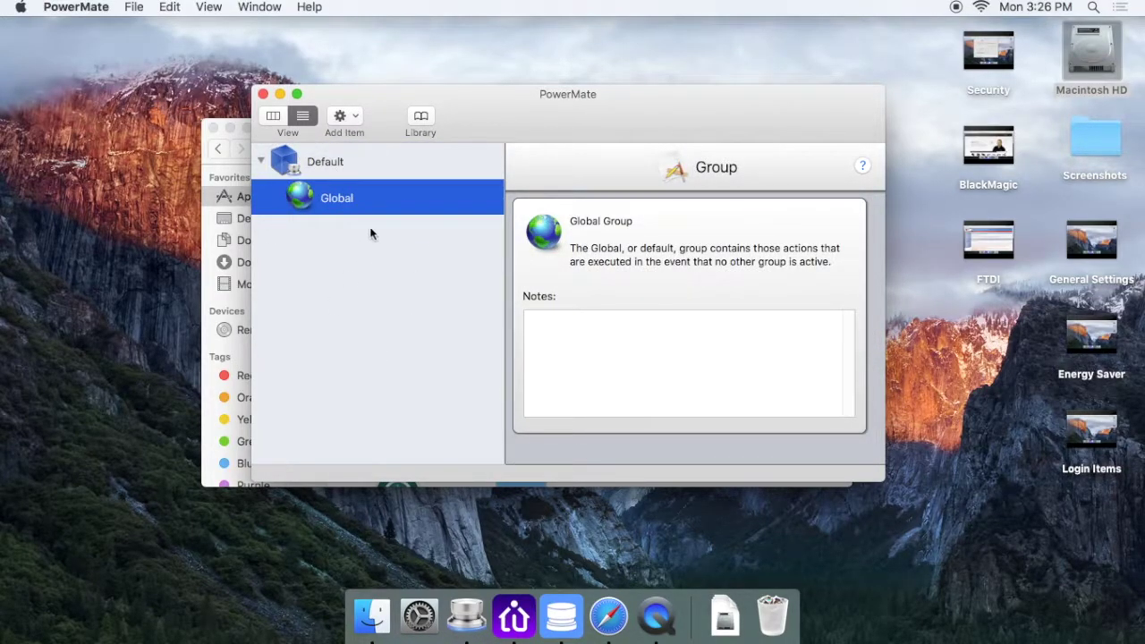
left_click(335, 164)
left_click(358, 194)
Add a trigger named Press to the Global group, firing on Normal Press
left_click(355, 120)
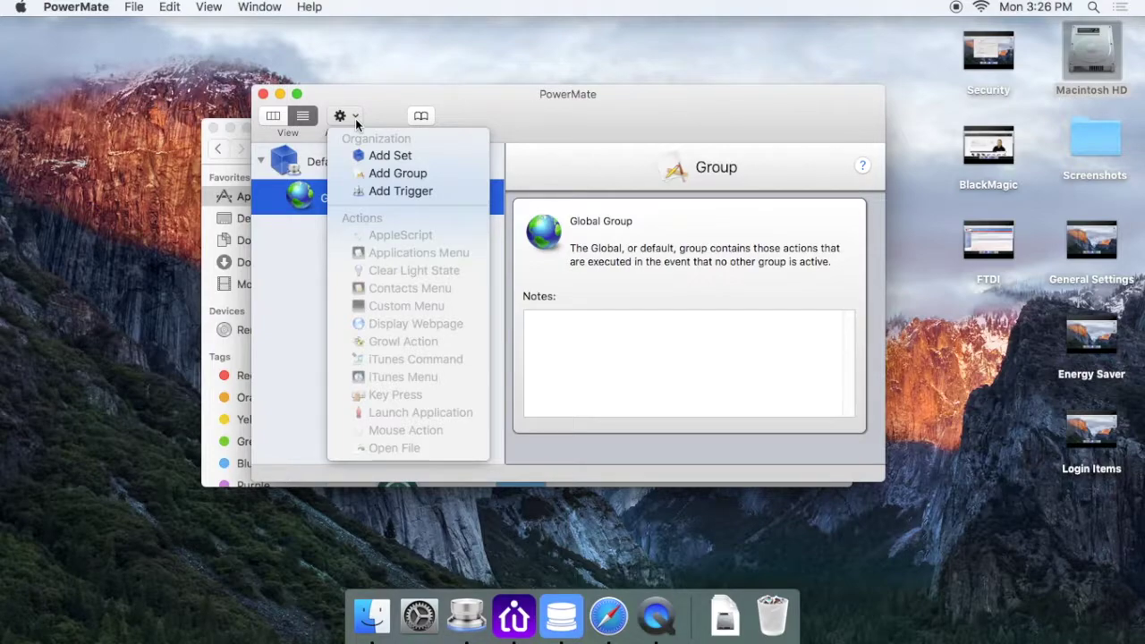
left_click(390, 192)
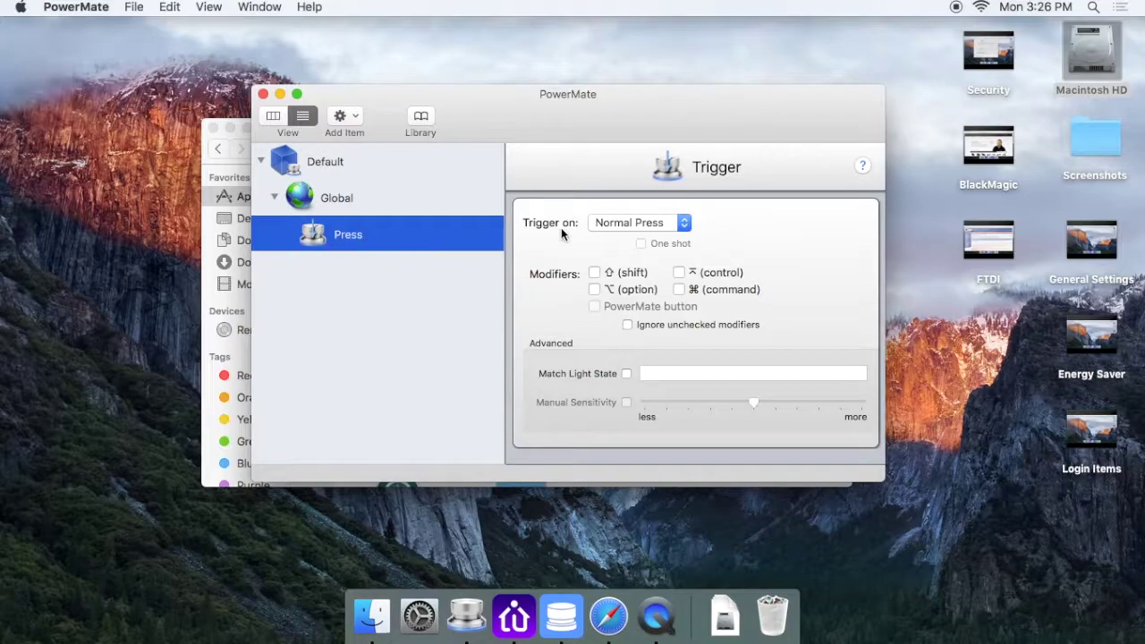
left_click(622, 226)
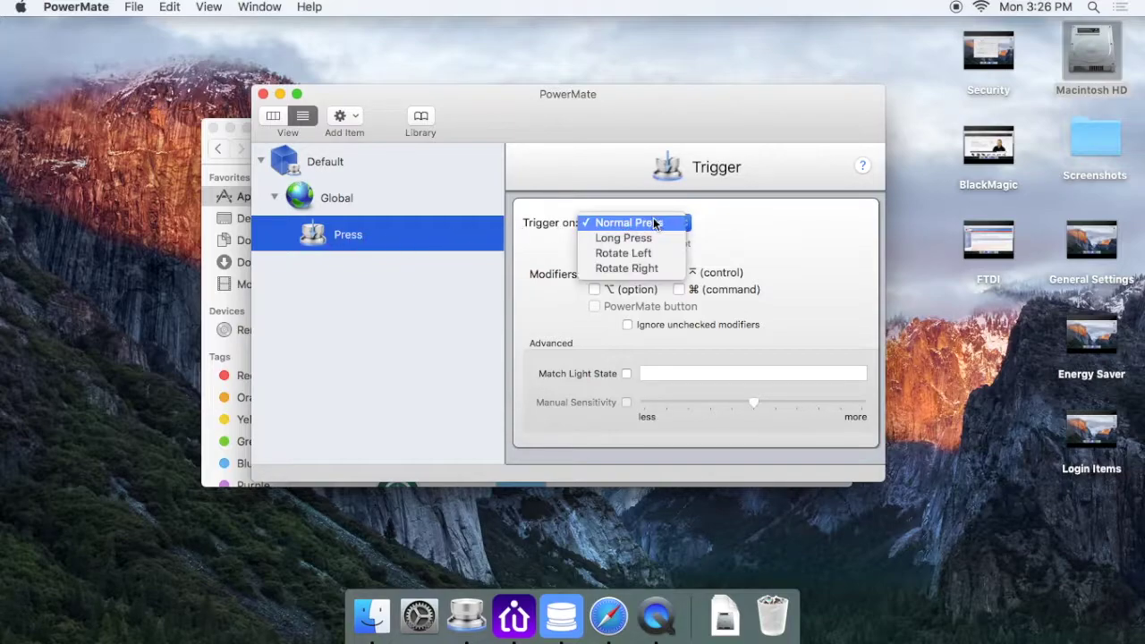
left_click(632, 201)
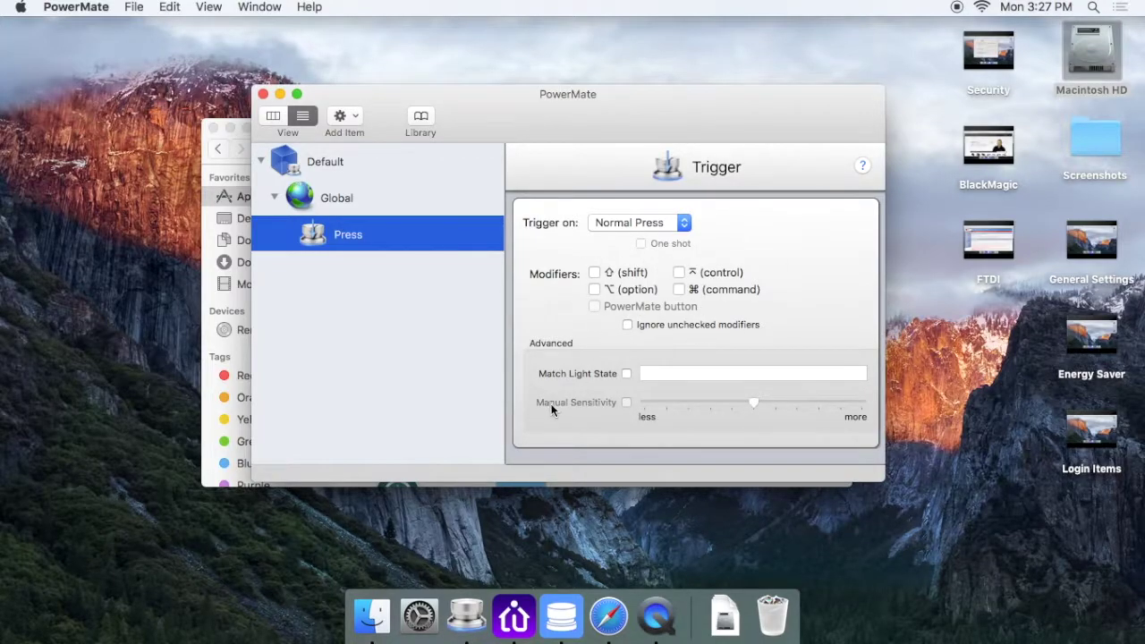
left_click(362, 238)
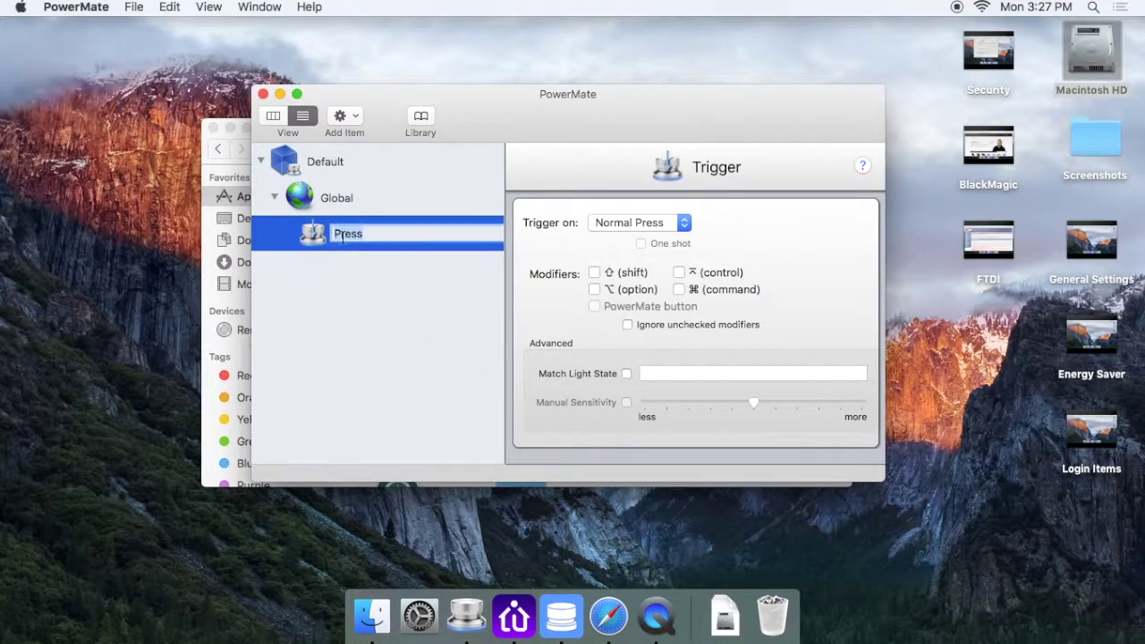
left_click(315, 238)
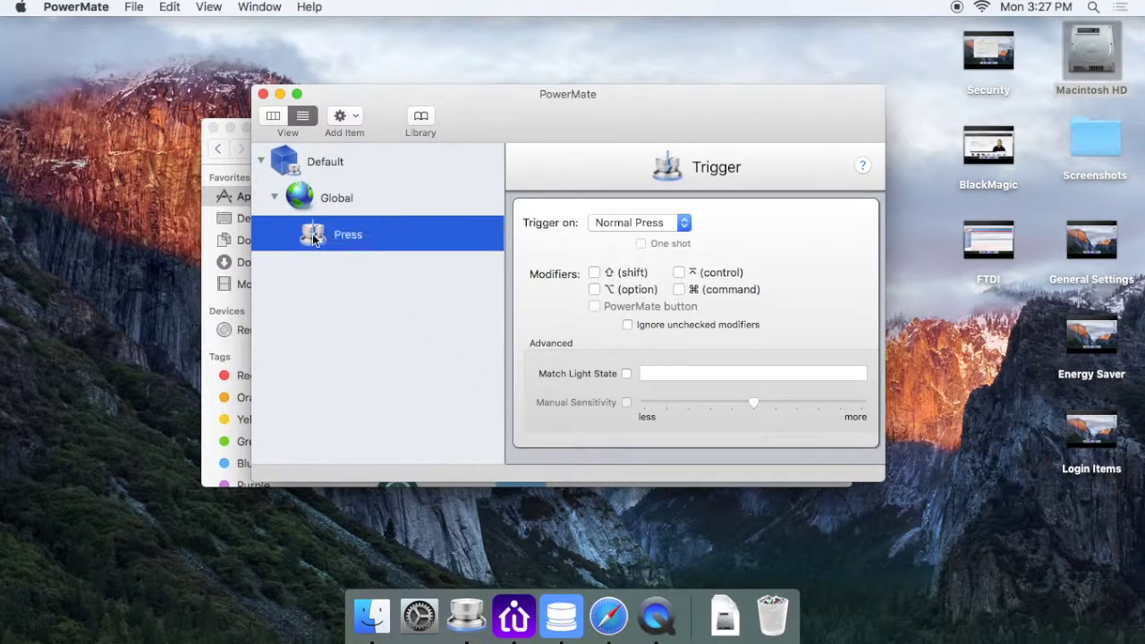
left_click(355, 117)
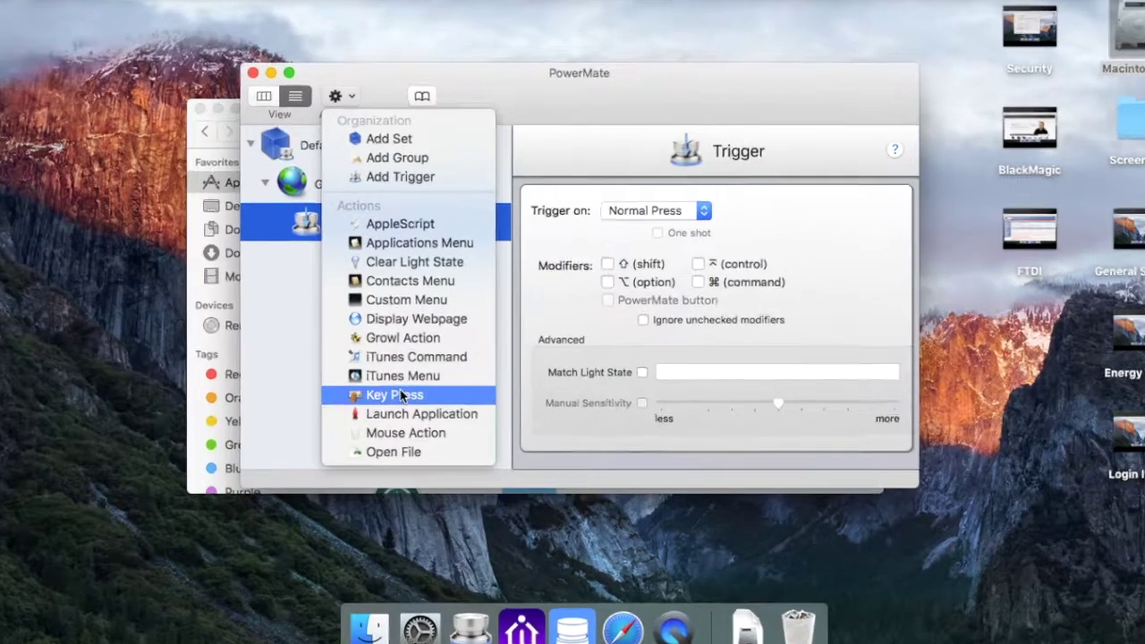
Add a Key Press action under the Press trigger, keeping it set to User Defined
left_click(402, 395)
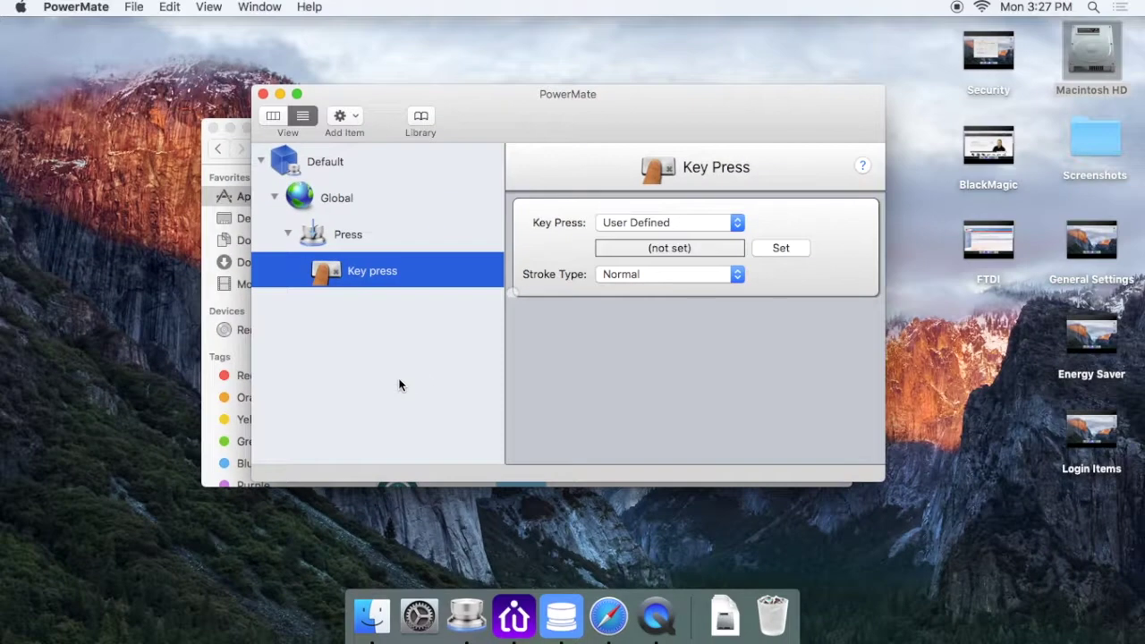
left_click(371, 235)
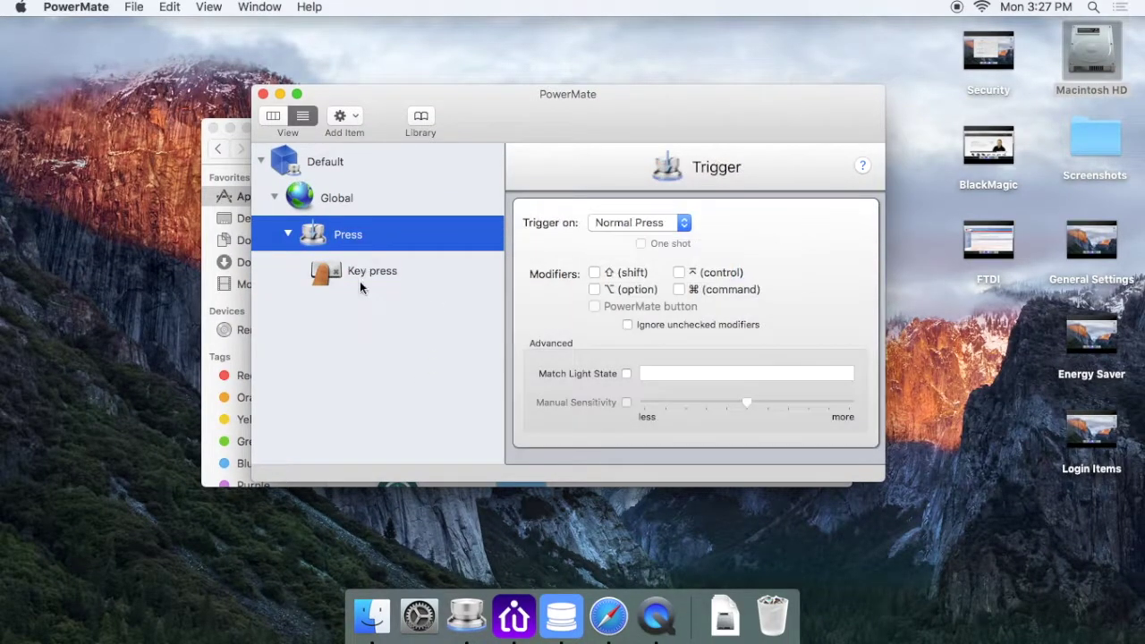
left_click(359, 279)
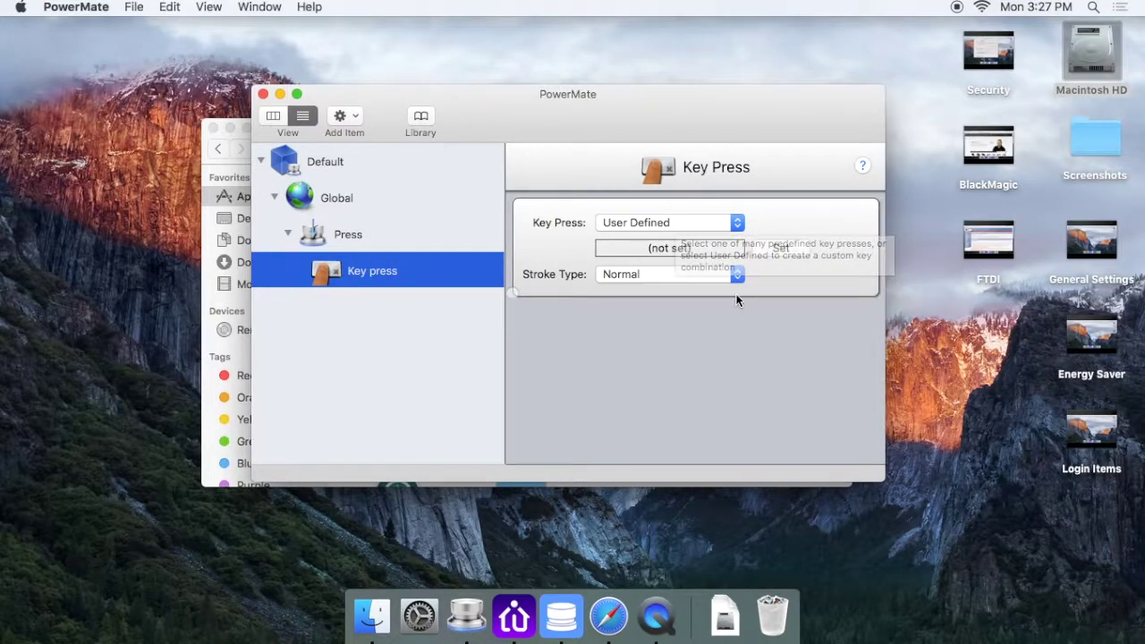
left_click(683, 227)
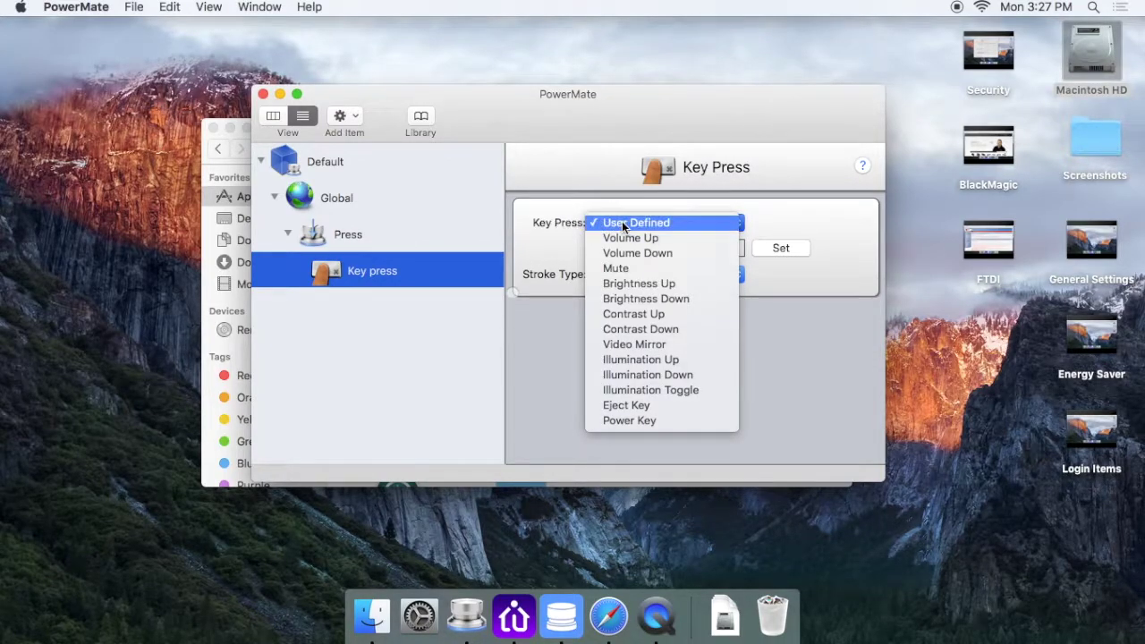
left_click(622, 221)
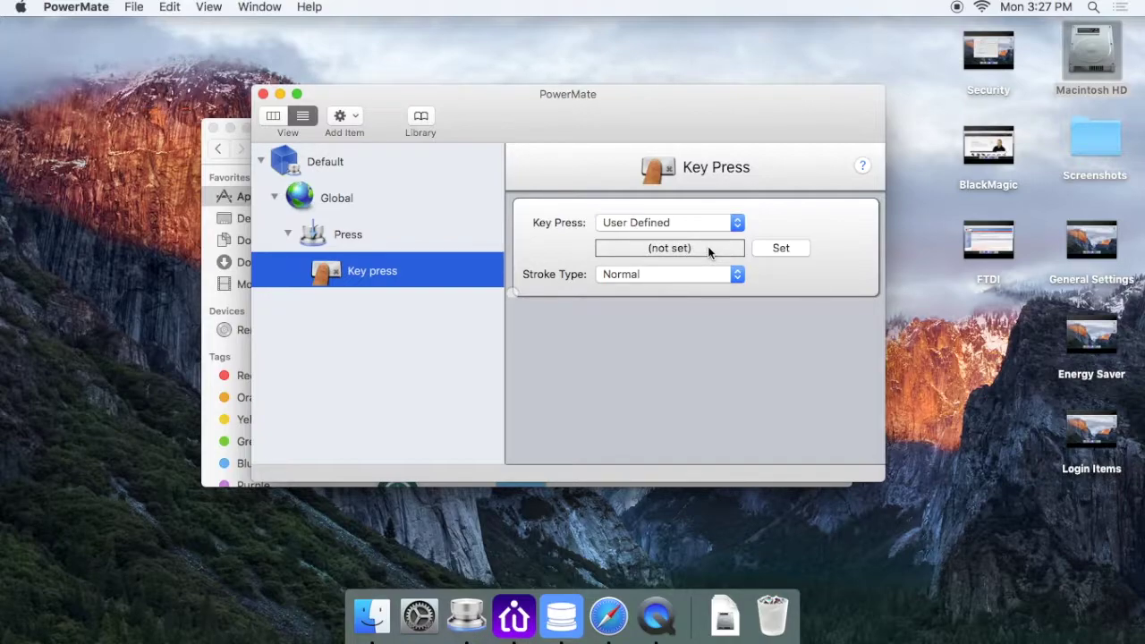
Record Space as the Key press action's key combination, then reselect the Press trigger
left_click(775, 253)
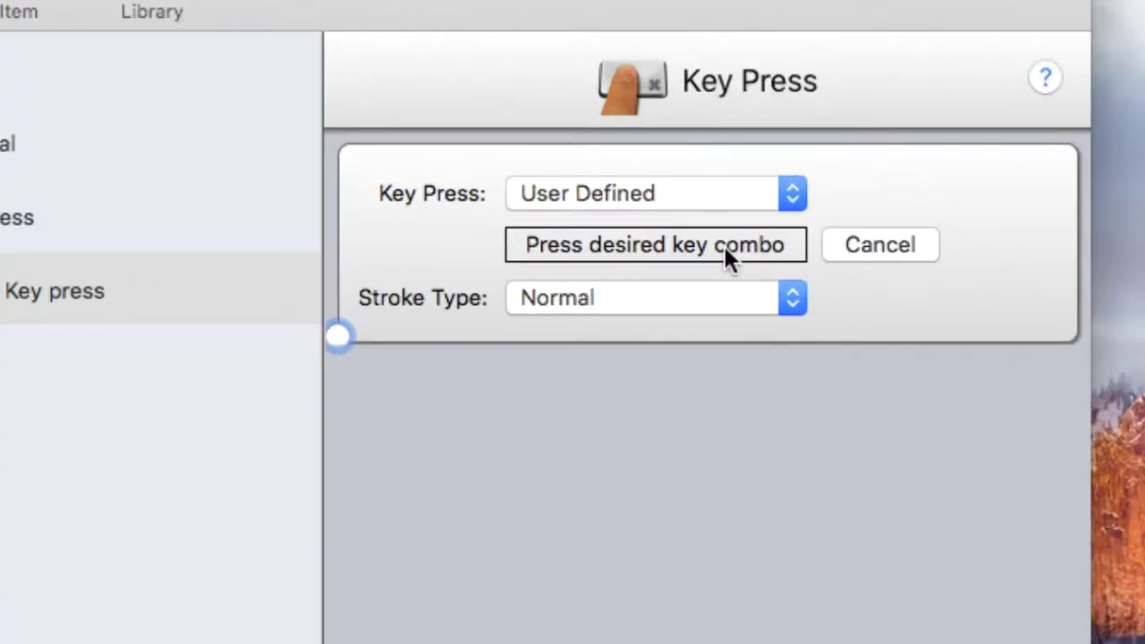
key("space")
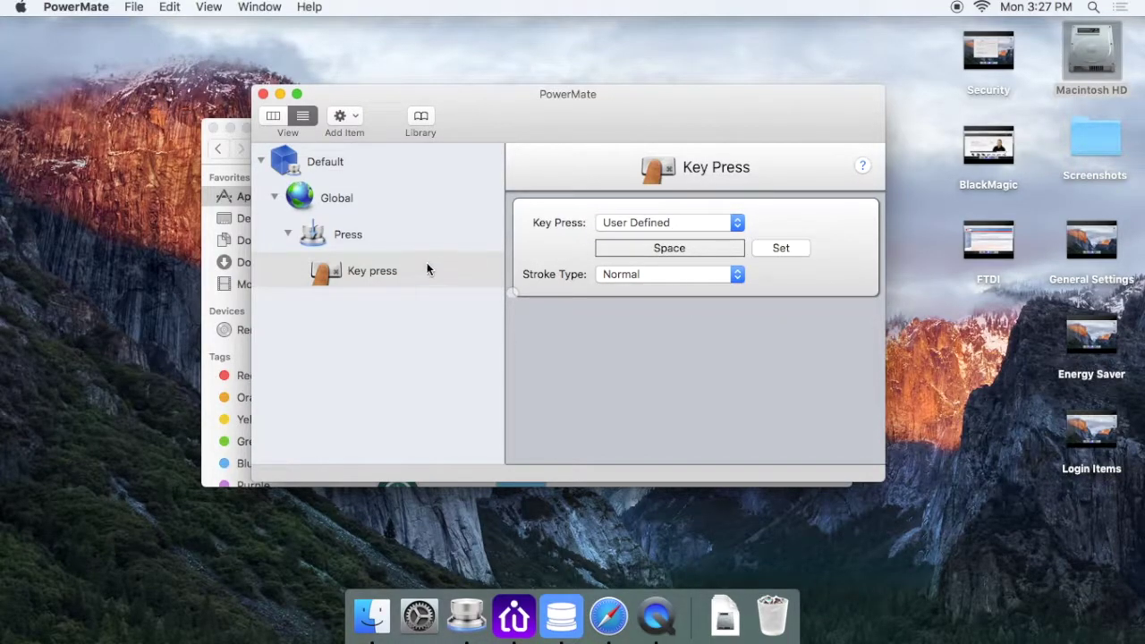
left_click(408, 231)
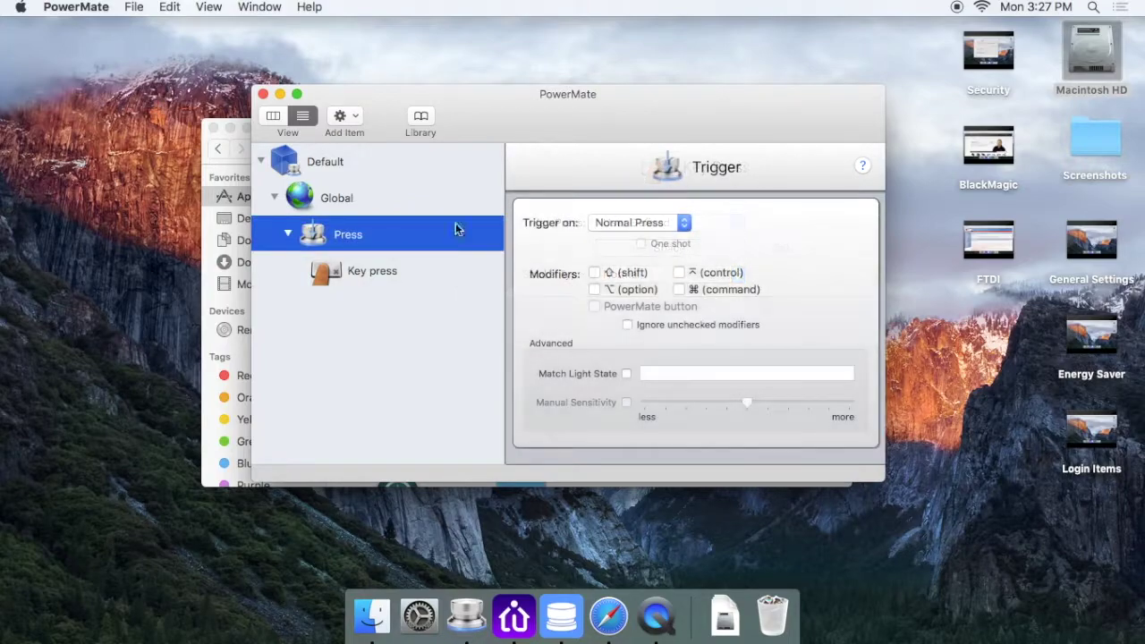
Move the PowerMate window aside and select Macintosh HD on the Finder desktop
mouse_move(591, 103)
left_mouse_down()
mouse_move(559, 101)
mouse_move(530, 147)
mouse_move(464, 143)
left_mouse_up()
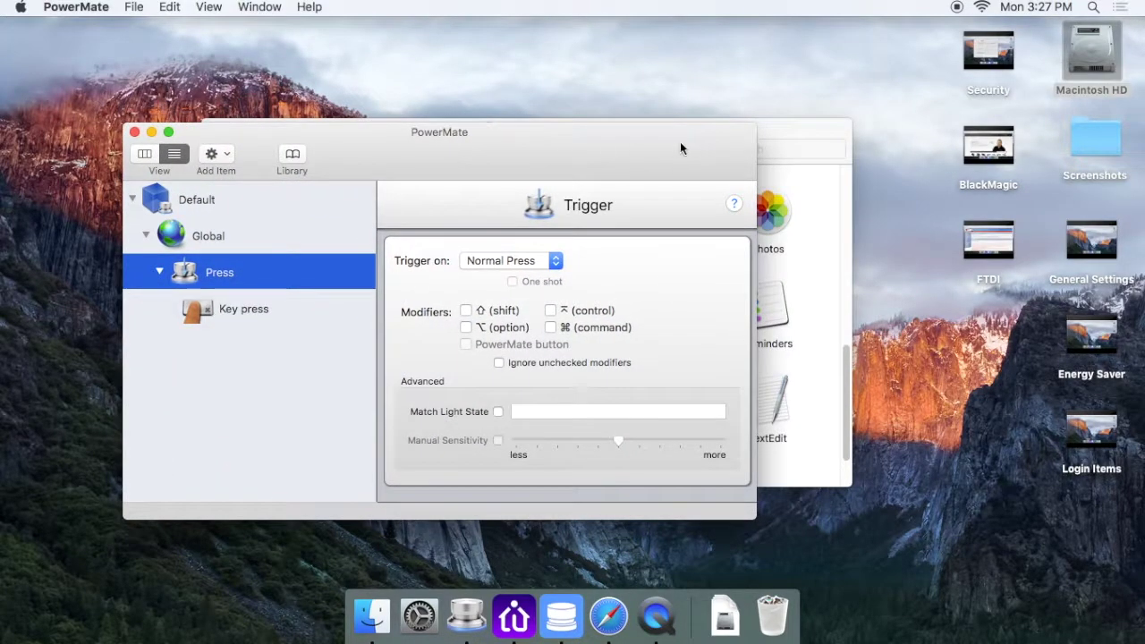
left_click(1043, 158)
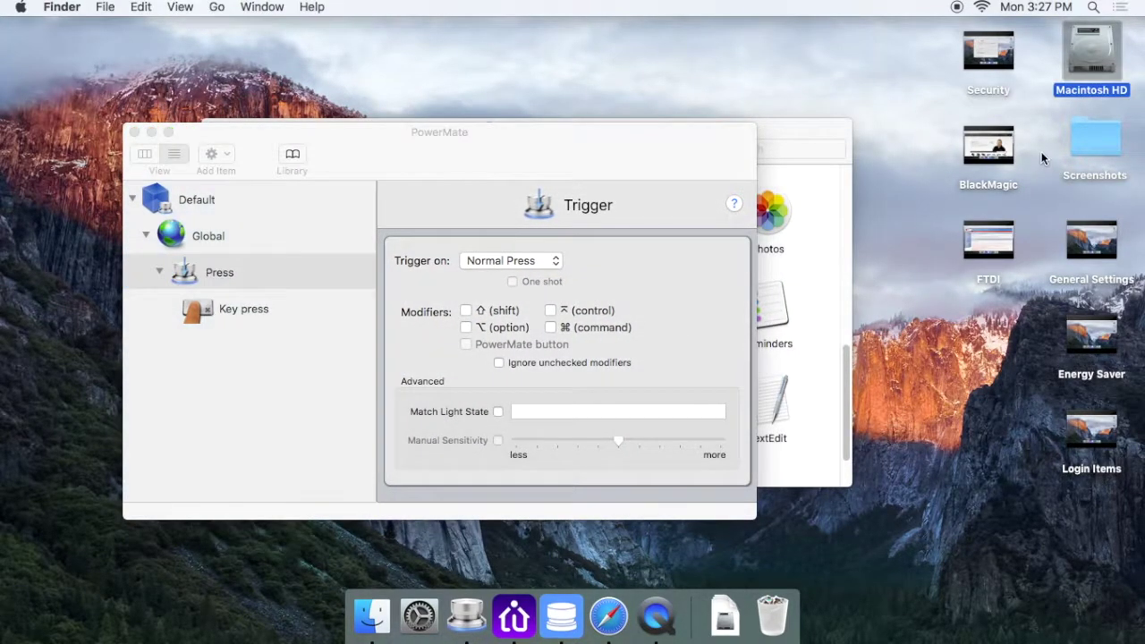
left_click(1088, 70)
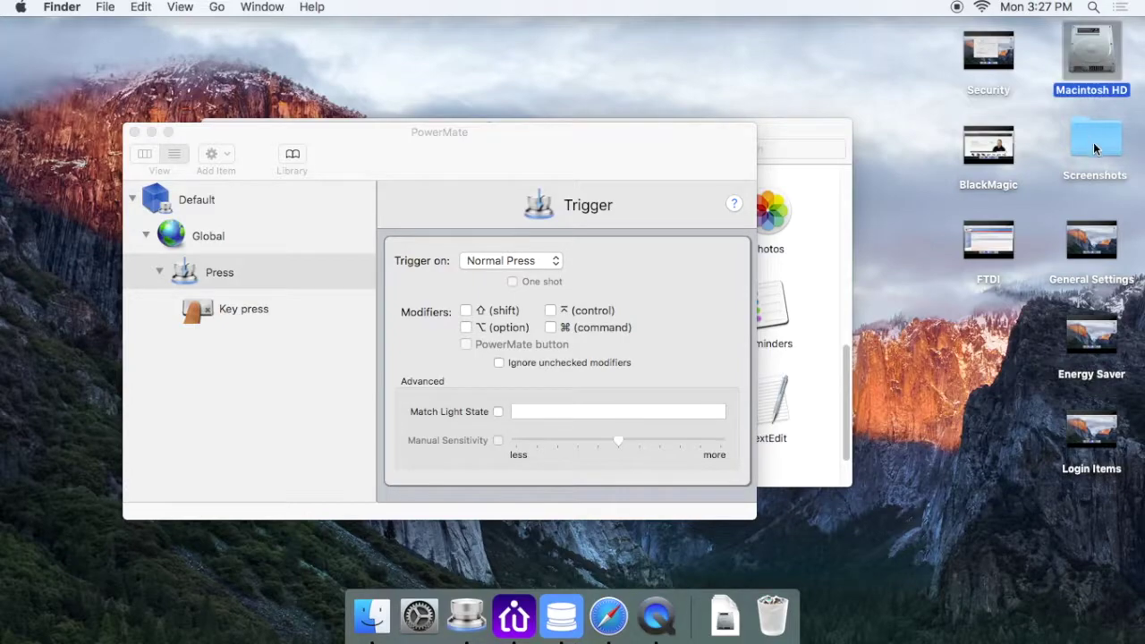
key("Down")
left_click(1094, 66)
Send Space repeatedly to toggle the Quick Look preview of Macintosh HD, ending closed
key("space")
key("space")
key("space")
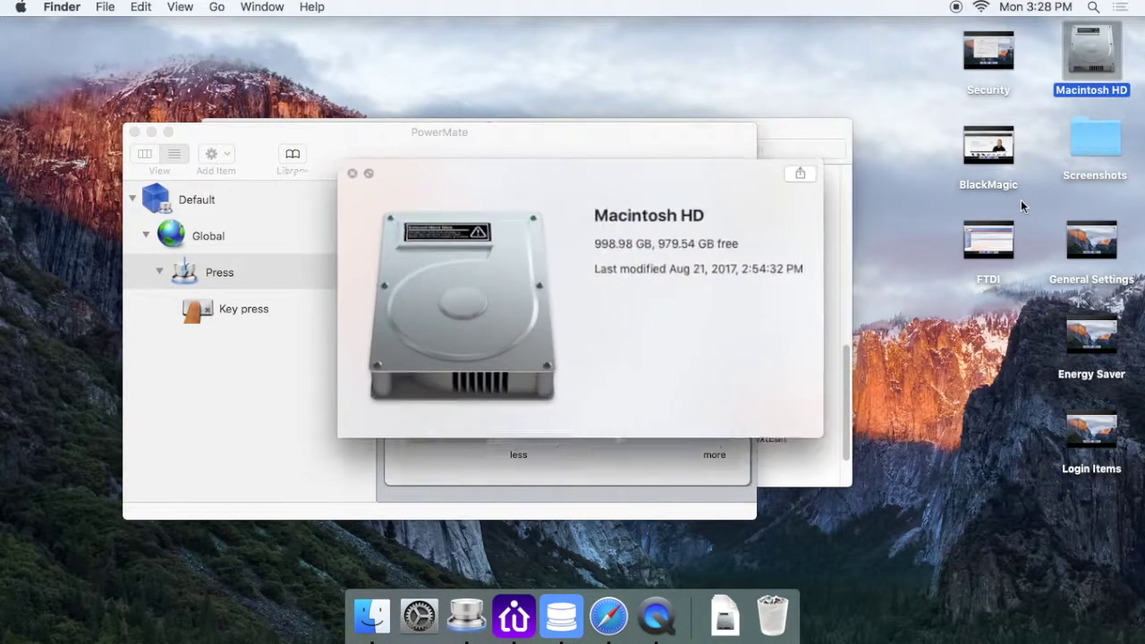
key("space")
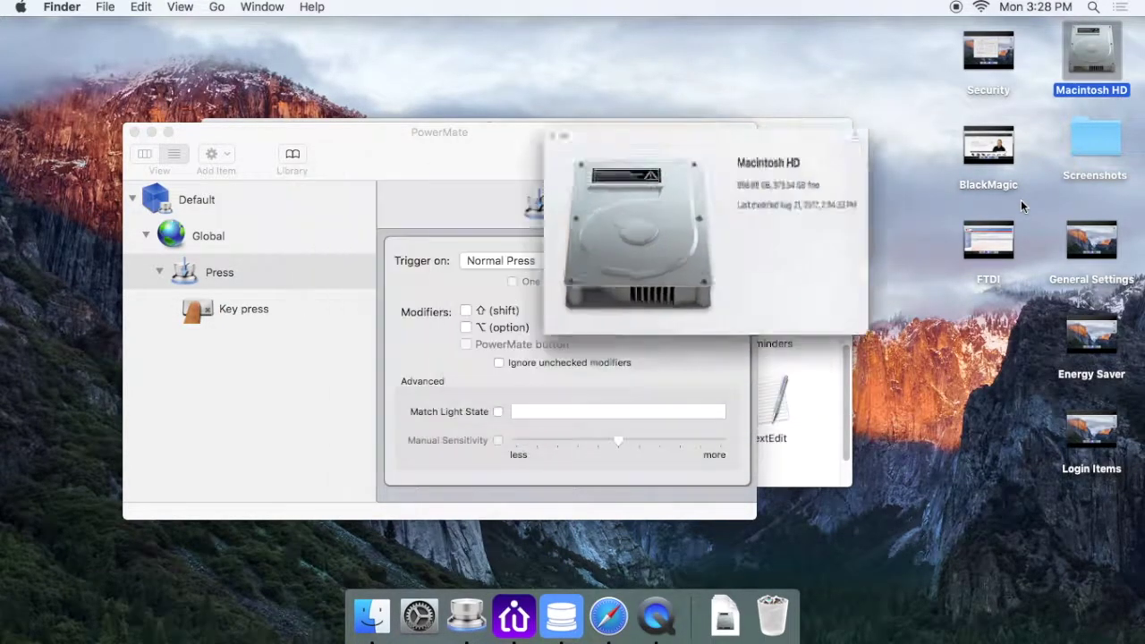
key("space")
key("space")
key("space")
key("space")
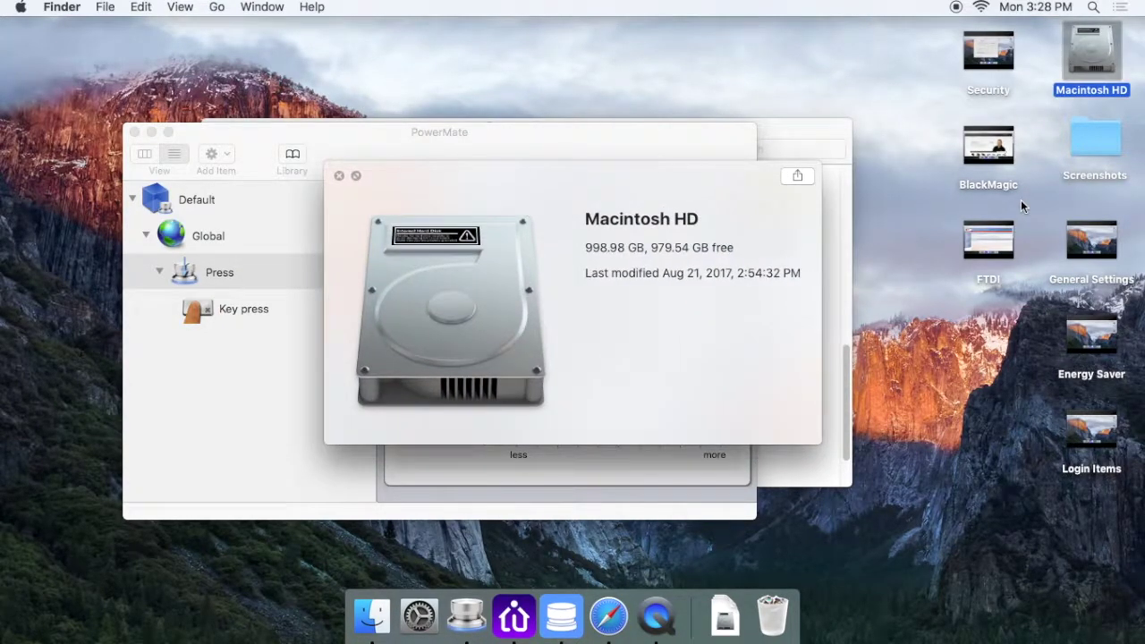
key("space")
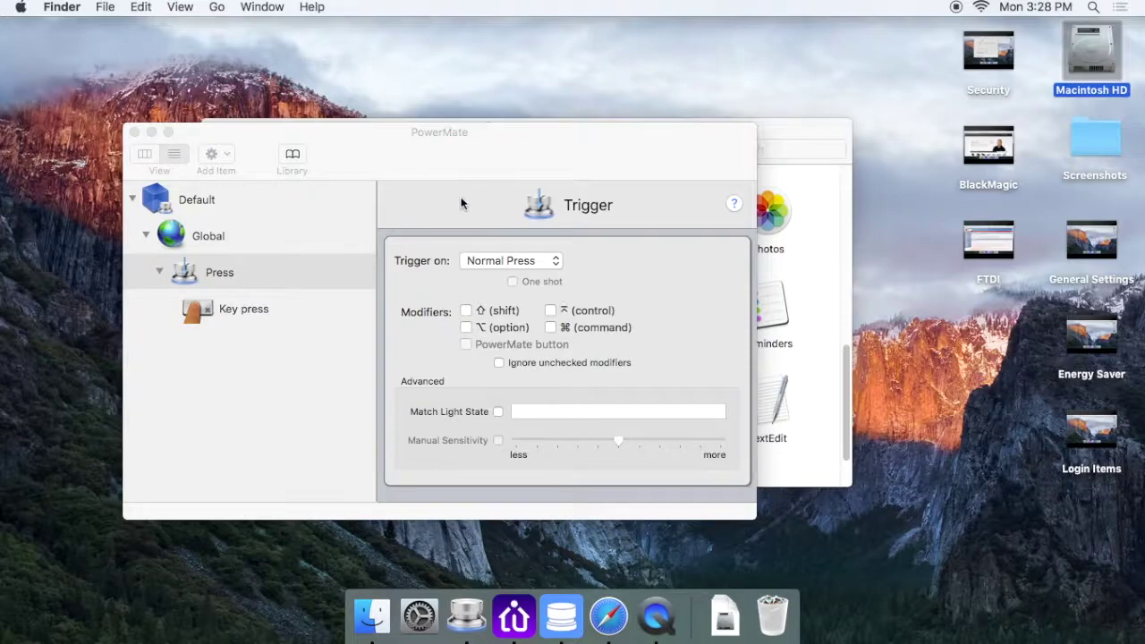